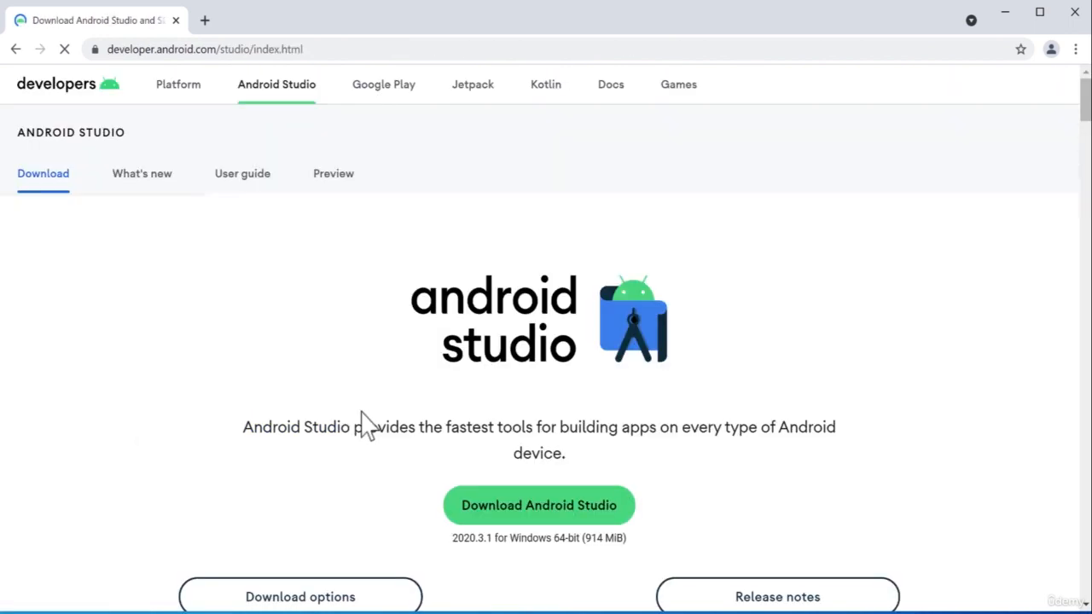
Step: Agree to the terms and conditions and download Android Studio 2020.3.1 for Windows
scroll(361, 422, down, 1)
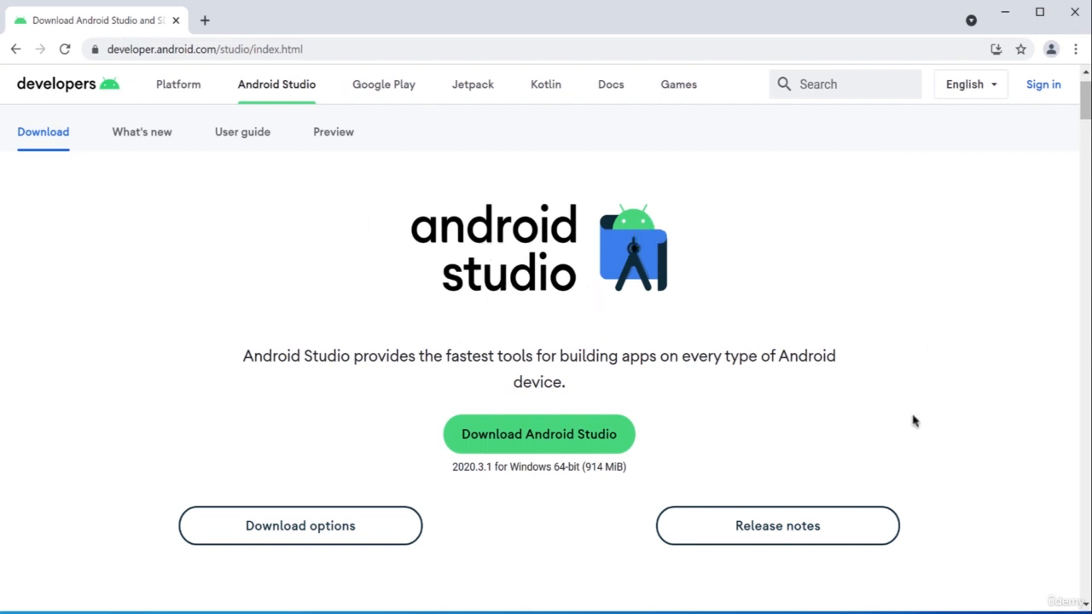
scroll(529, 385, down, 15)
scroll(529, 384, up, 4)
scroll(529, 385, down, 7)
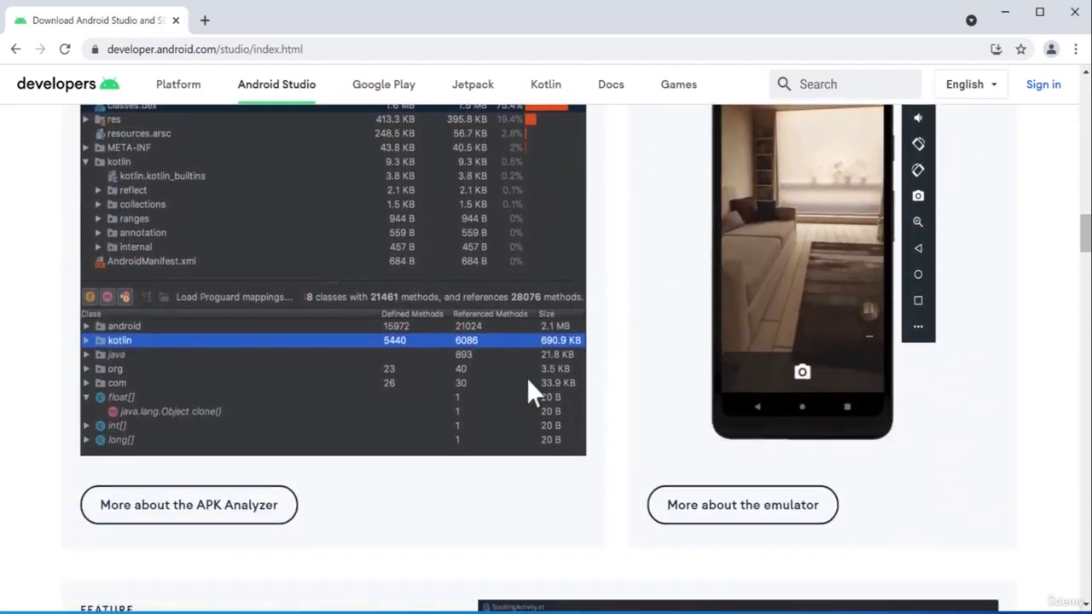
scroll(528, 385, down, 4)
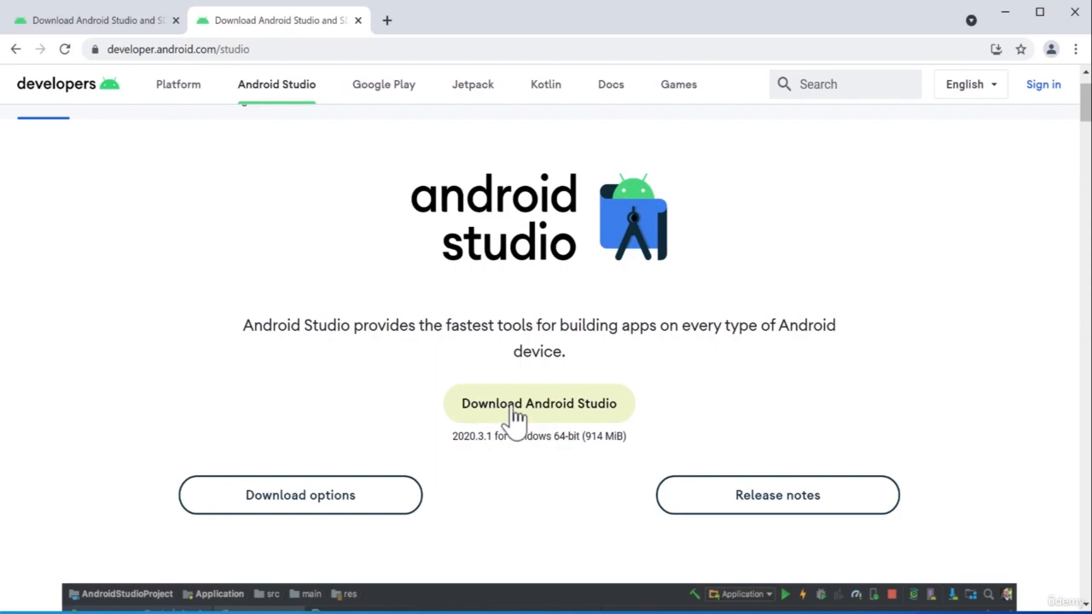
click(511, 405)
scroll(453, 487, down, 6)
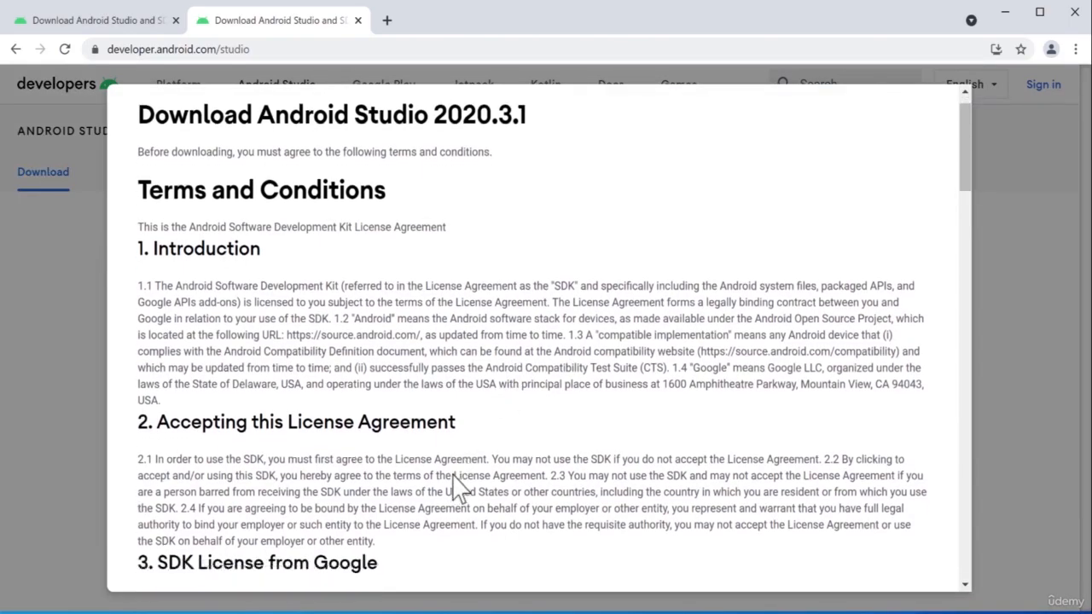
scroll(458, 486, up, 6)
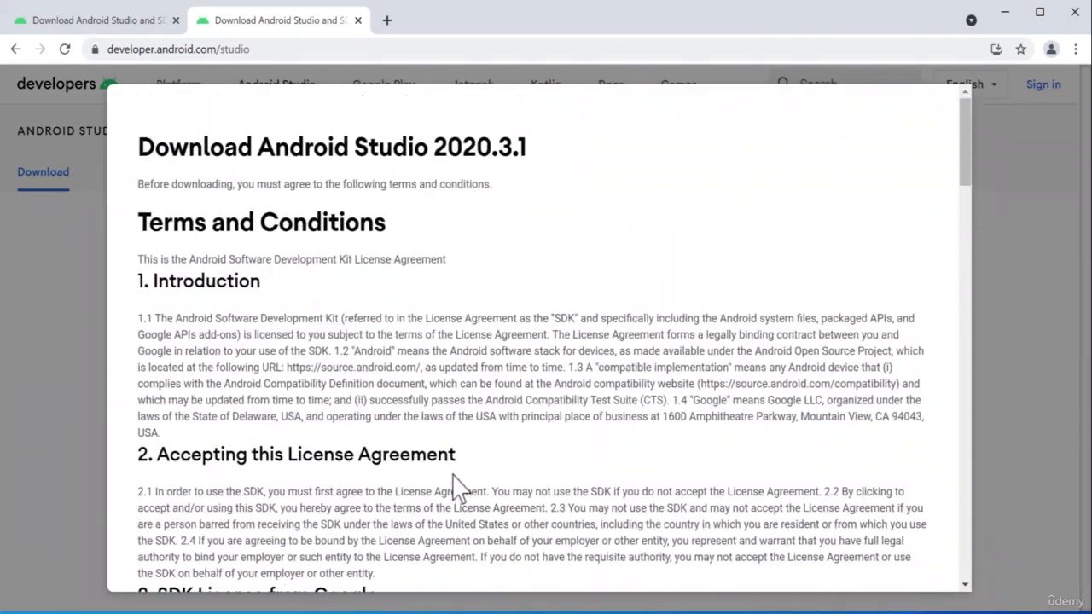
scroll(451, 445, down, 15)
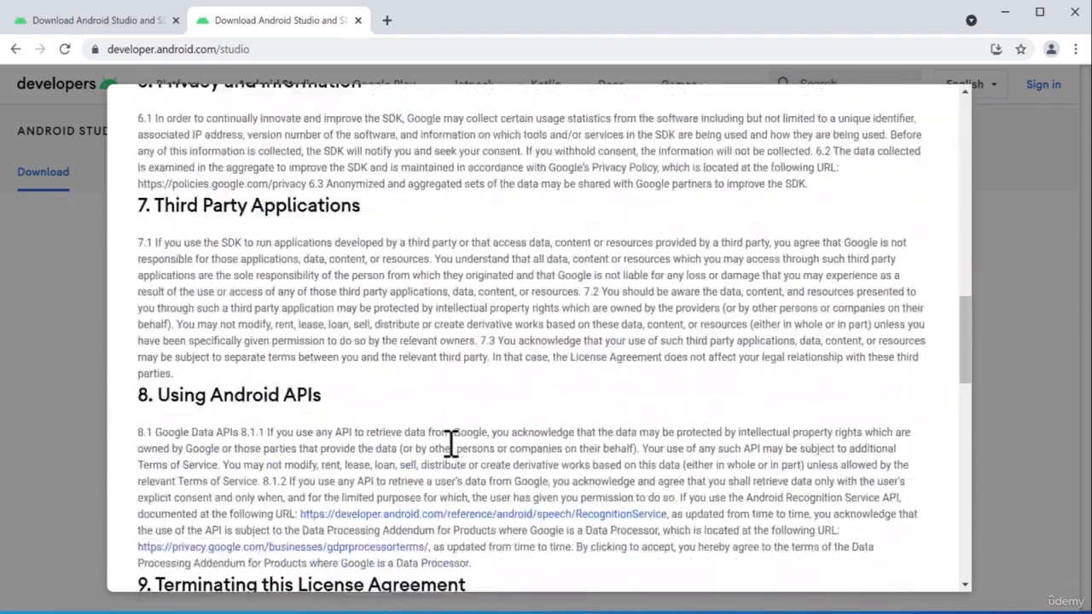
scroll(451, 446, down, 10)
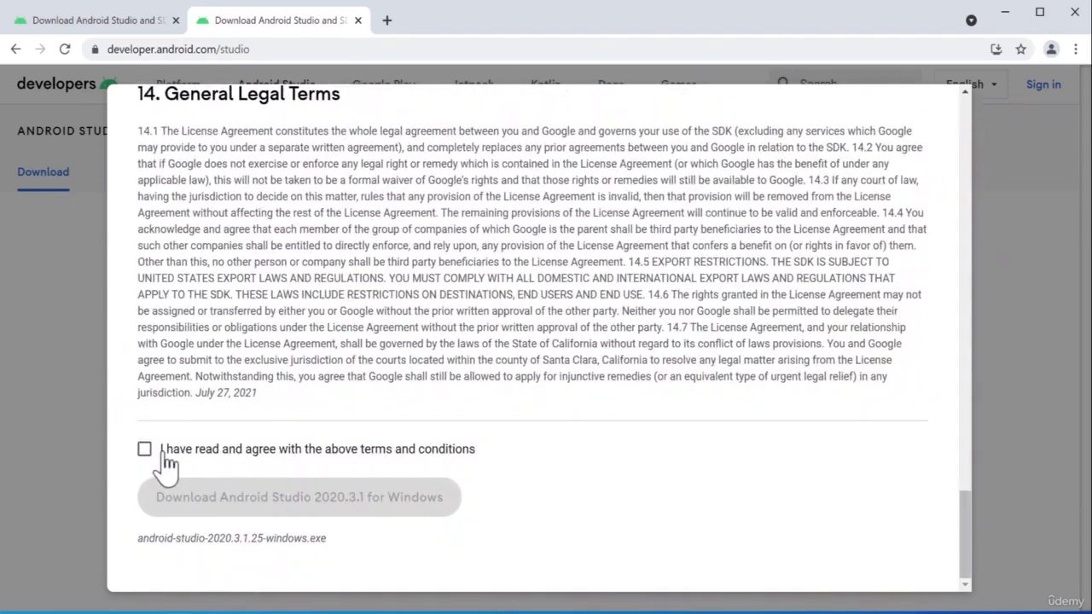
click(167, 459)
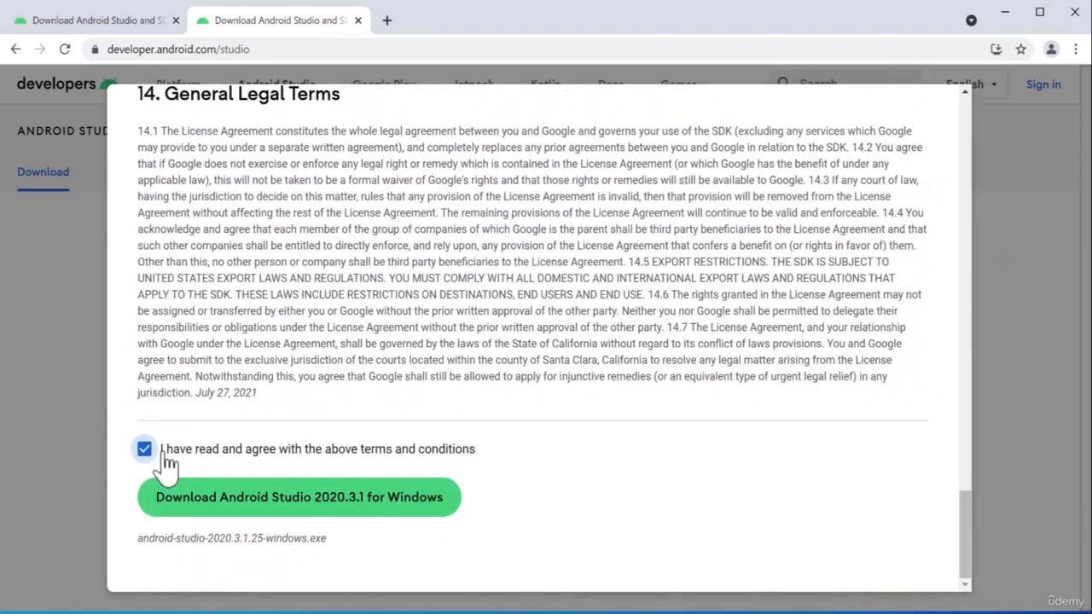
click(300, 503)
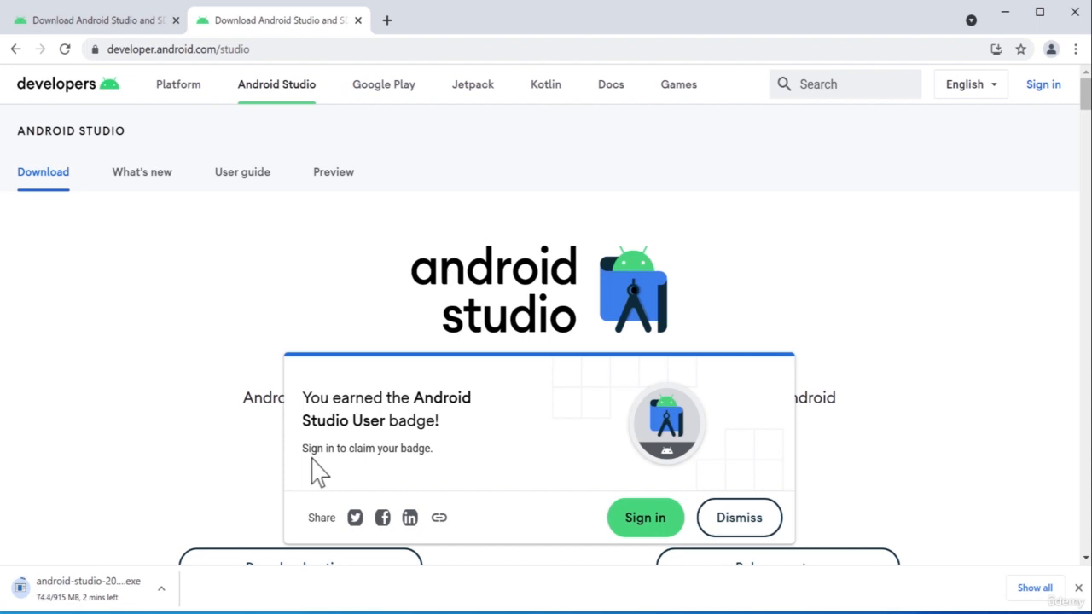
Step: Dismiss the Android Studio User badge notification and review the system requirements for running Android Studio
scroll(358, 310, down, 5)
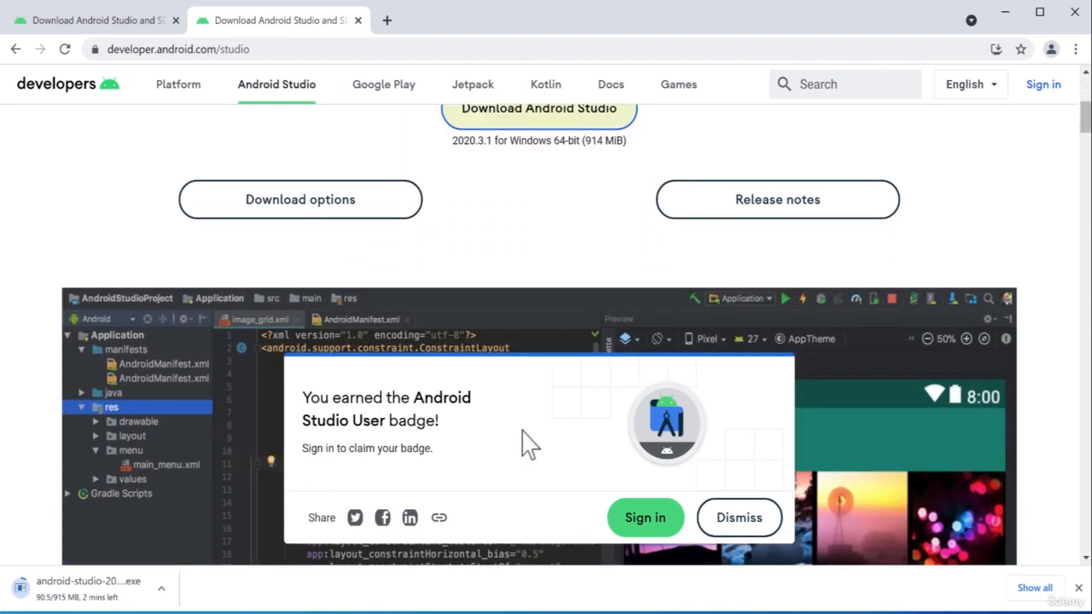
click(732, 527)
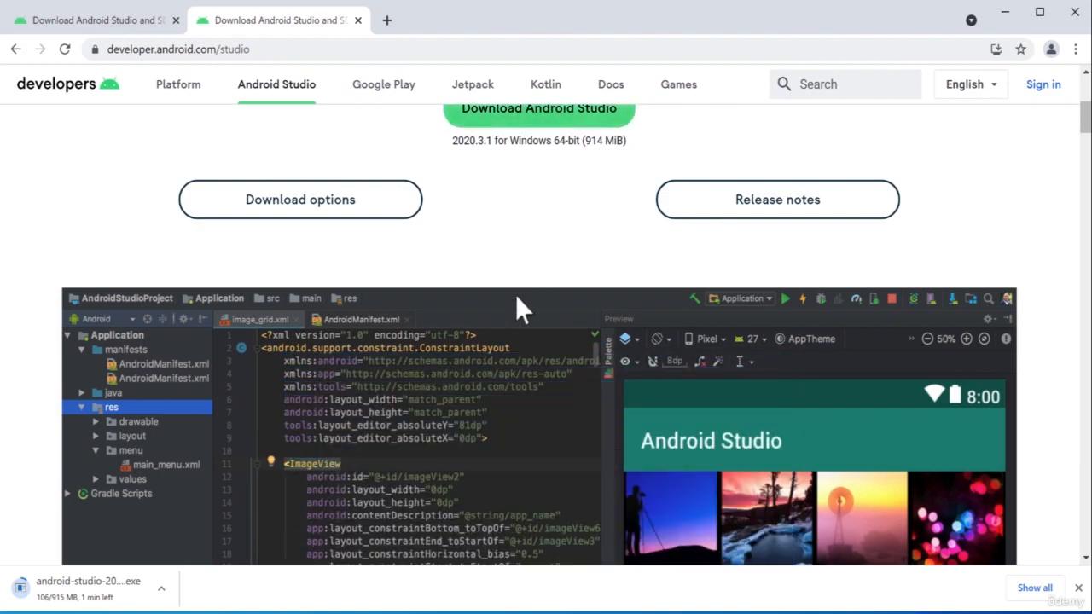
scroll(516, 295, down, 15)
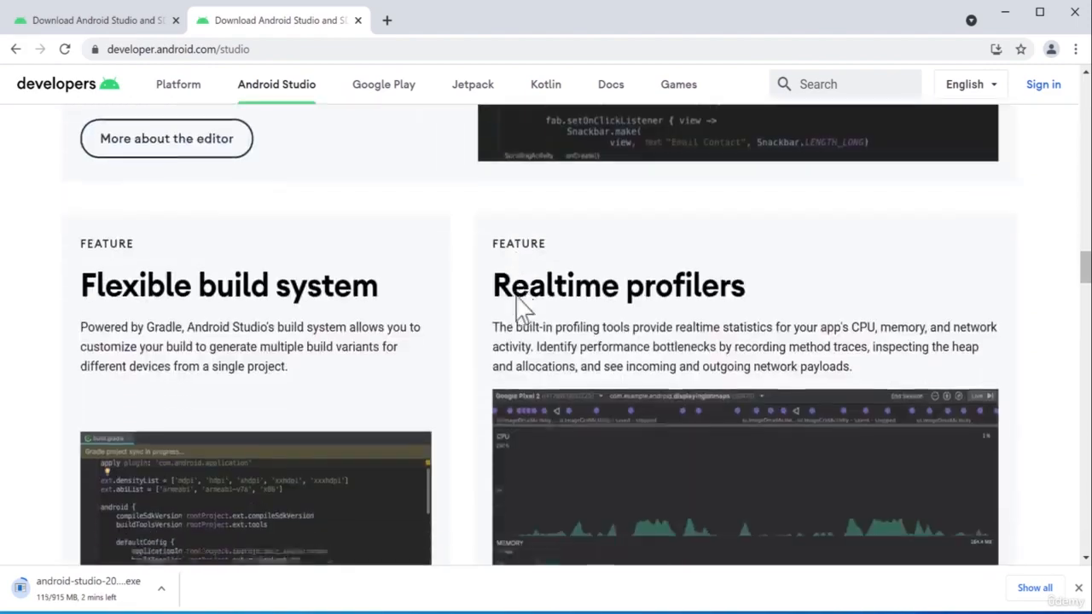
scroll(520, 303, down, 10)
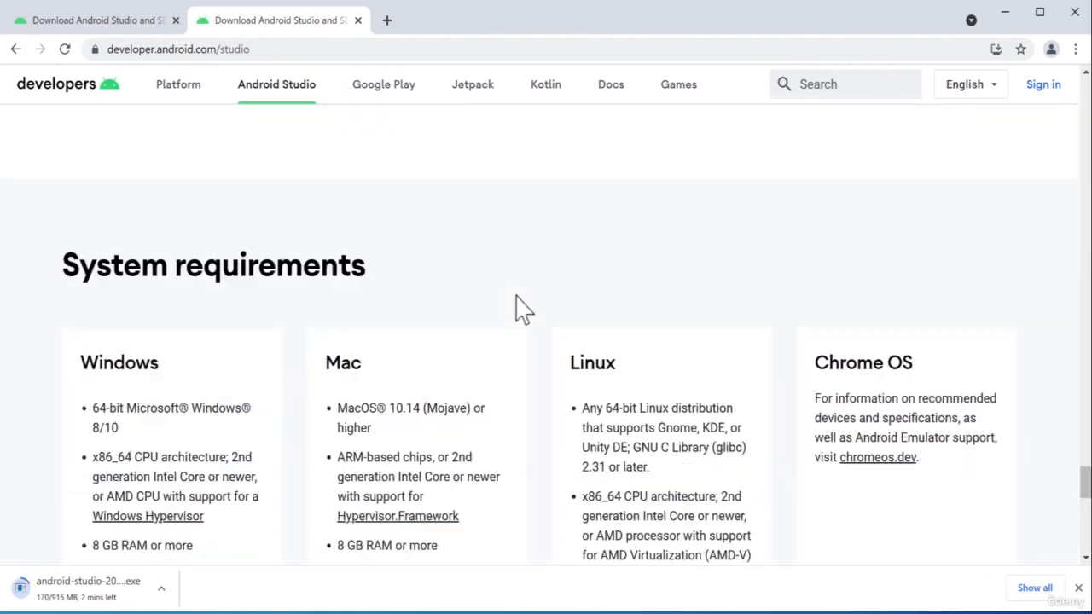
scroll(522, 309, up, 3)
scroll(523, 309, down, 4)
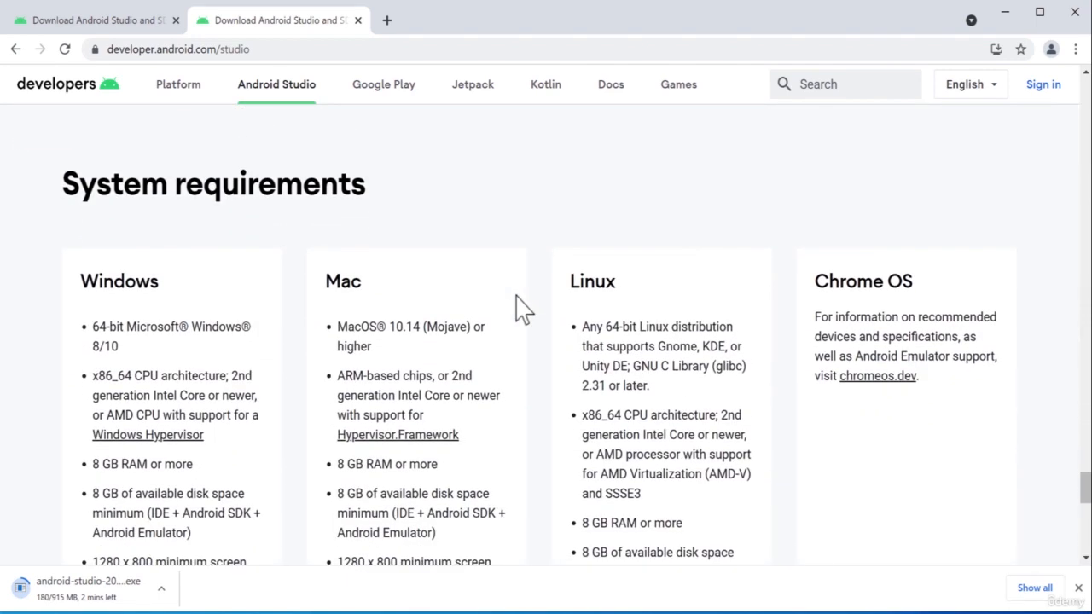
scroll(522, 309, down, 1)
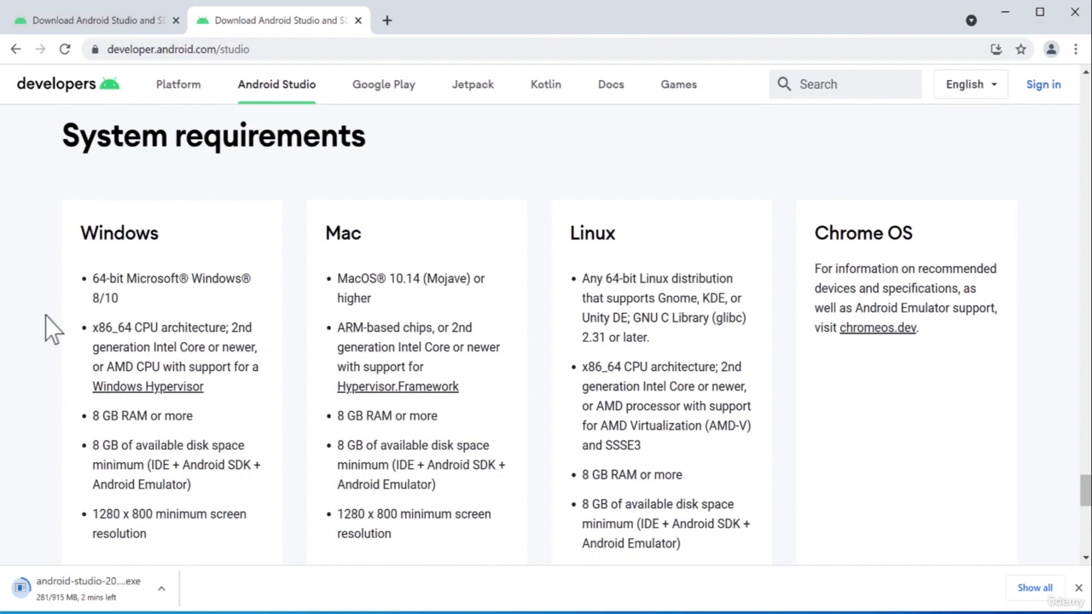
scroll(63, 427, down, 1)
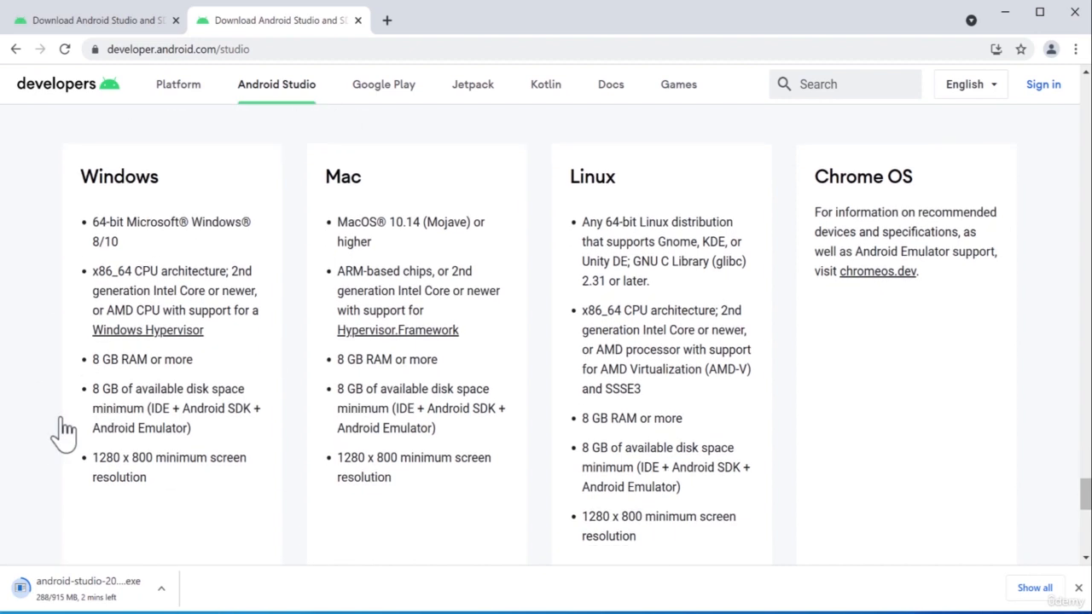
scroll(65, 255, up, 1)
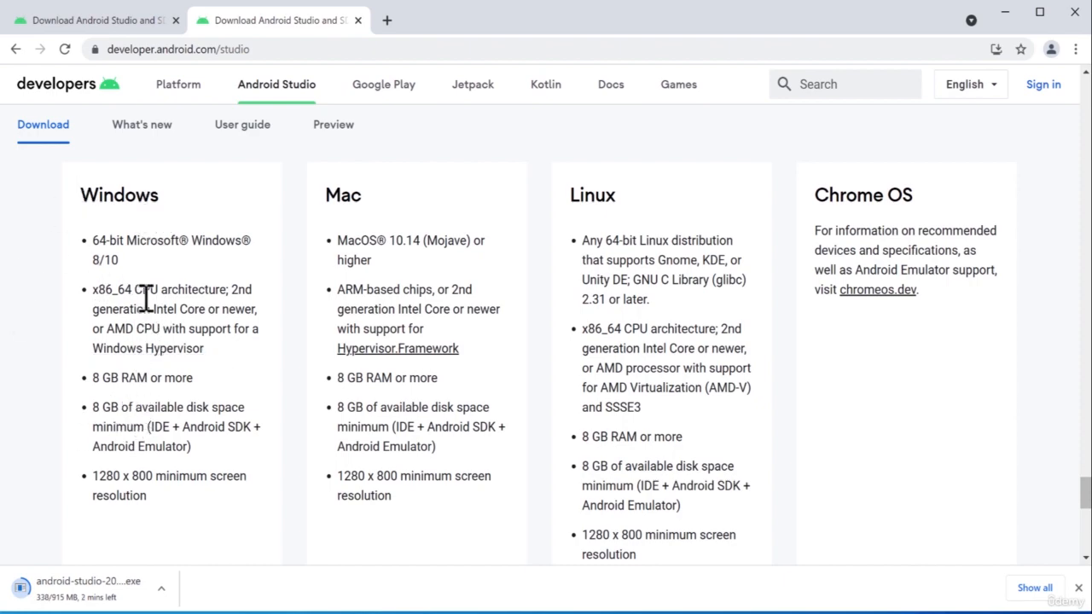
scroll(127, 380, up, 2)
scroll(127, 377, down, 3)
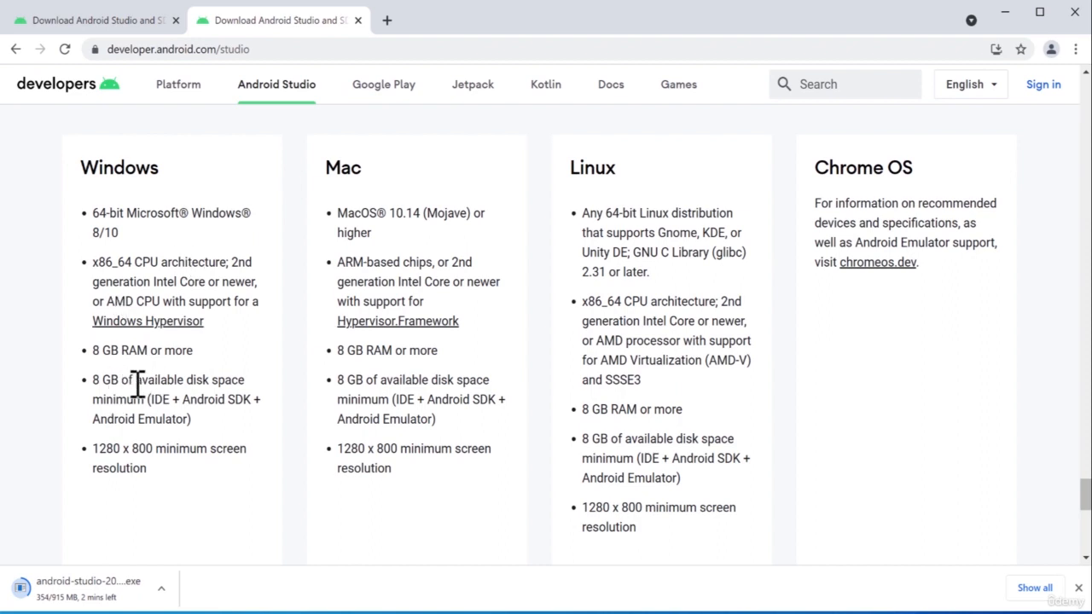
scroll(137, 383, up, 1)
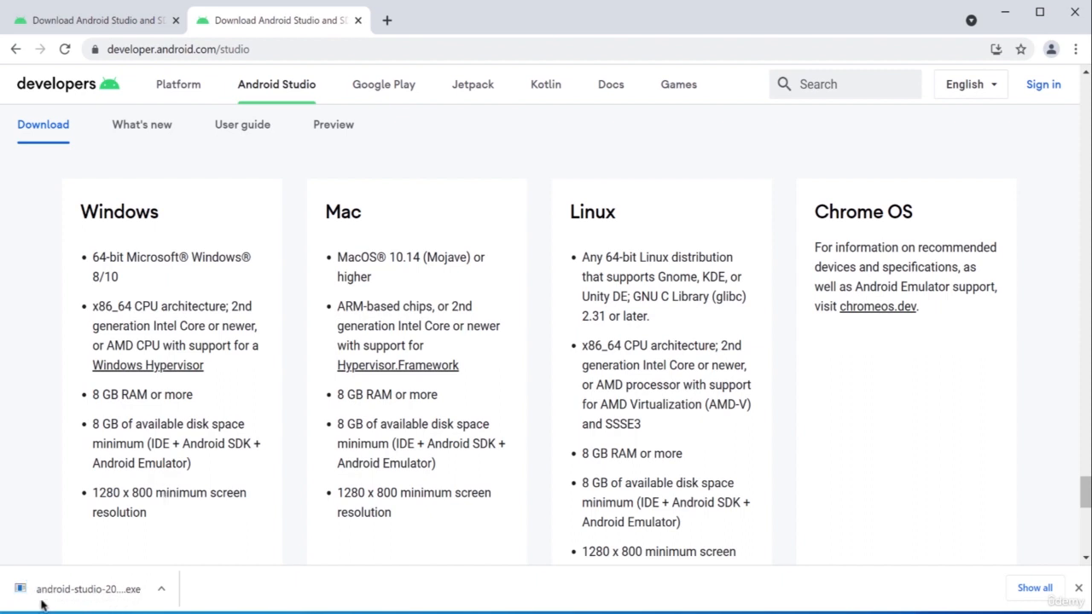
Step: Run the downloaded Android Studio installer and allow it to make changes to the device
click(129, 594)
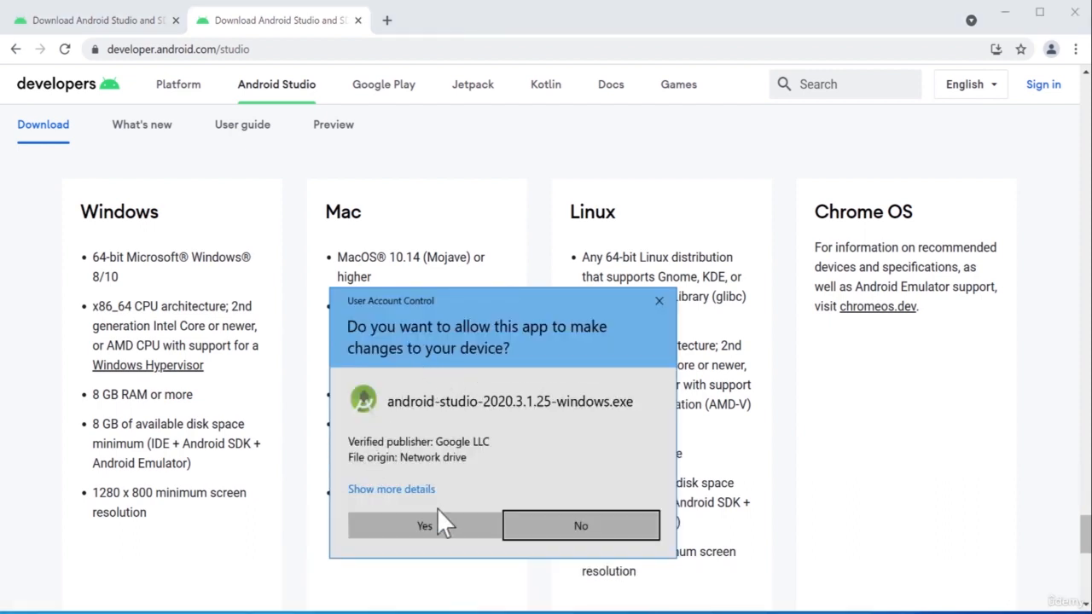
click(425, 526)
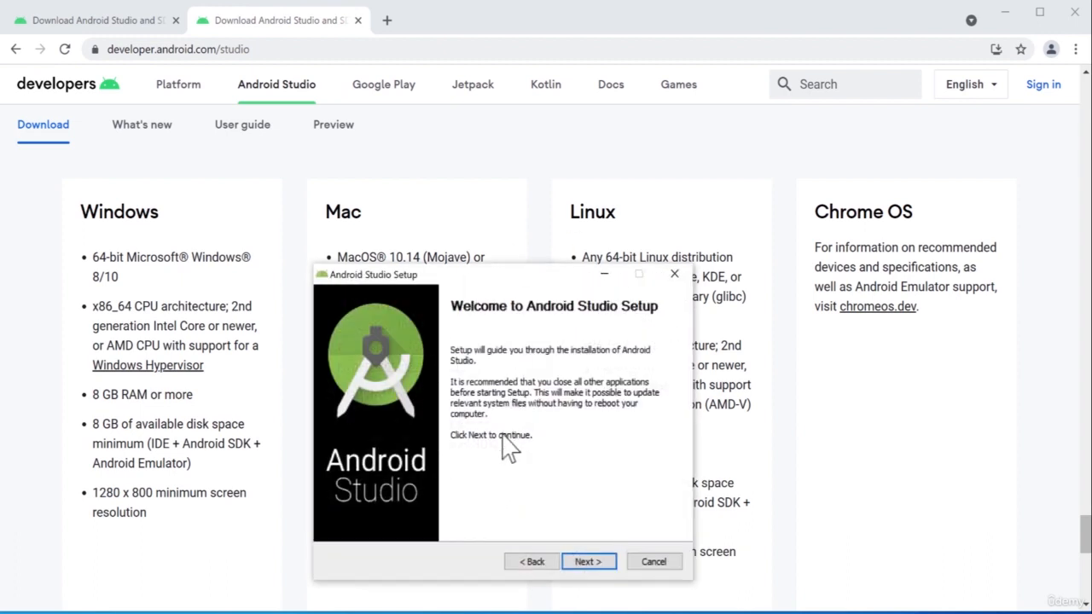
drag(499, 281, 497, 228)
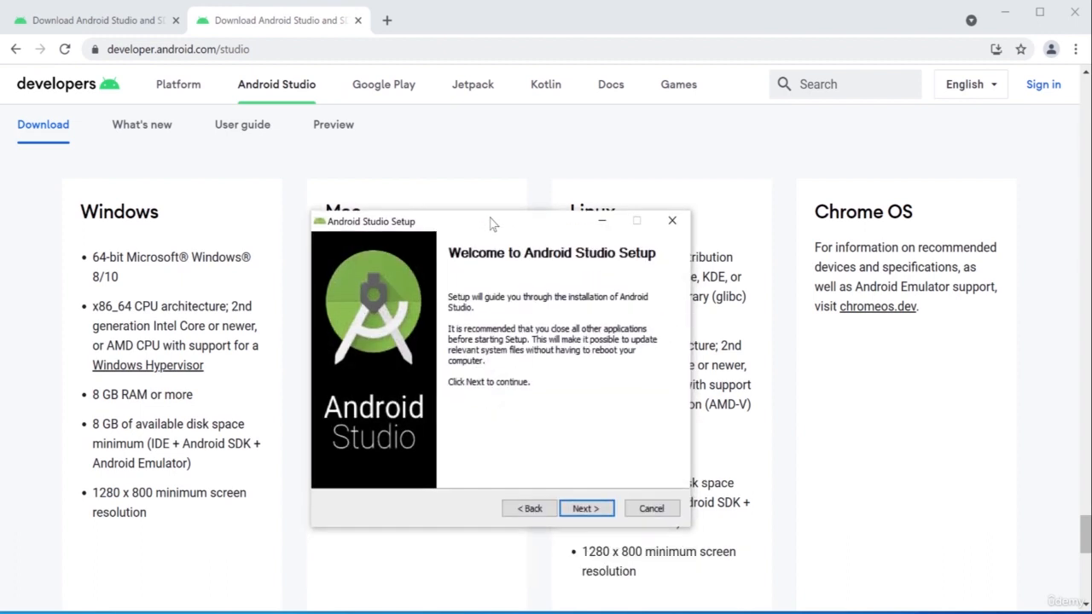
Step: Install Android Studio with Android Virtual Device in C:\Program Files\Android\Android Studio, keeping the Android Studio Start Menu folder for shortcuts
click(584, 508)
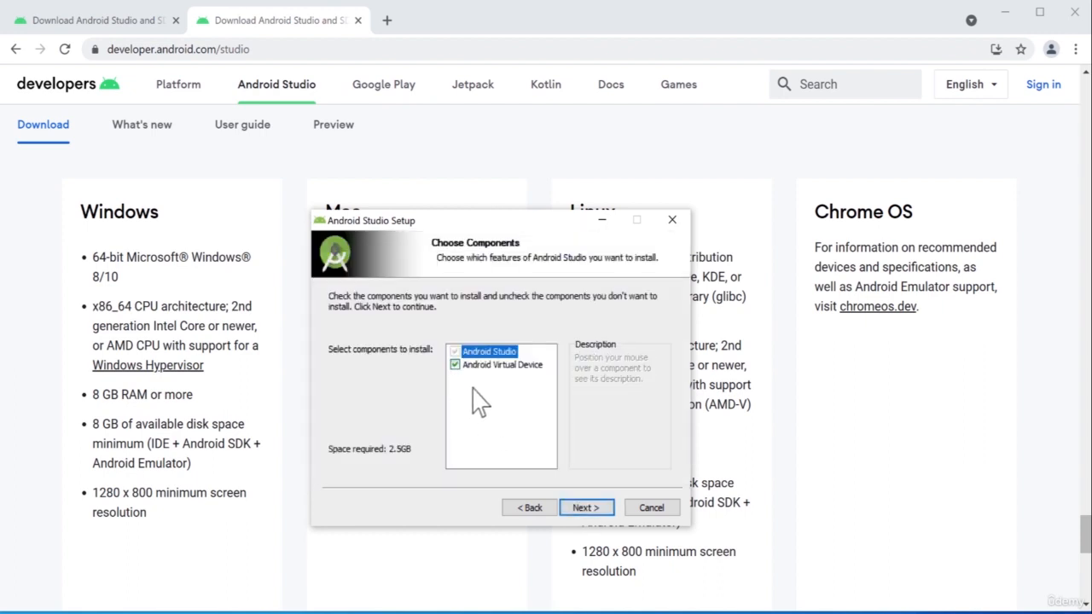
click(587, 510)
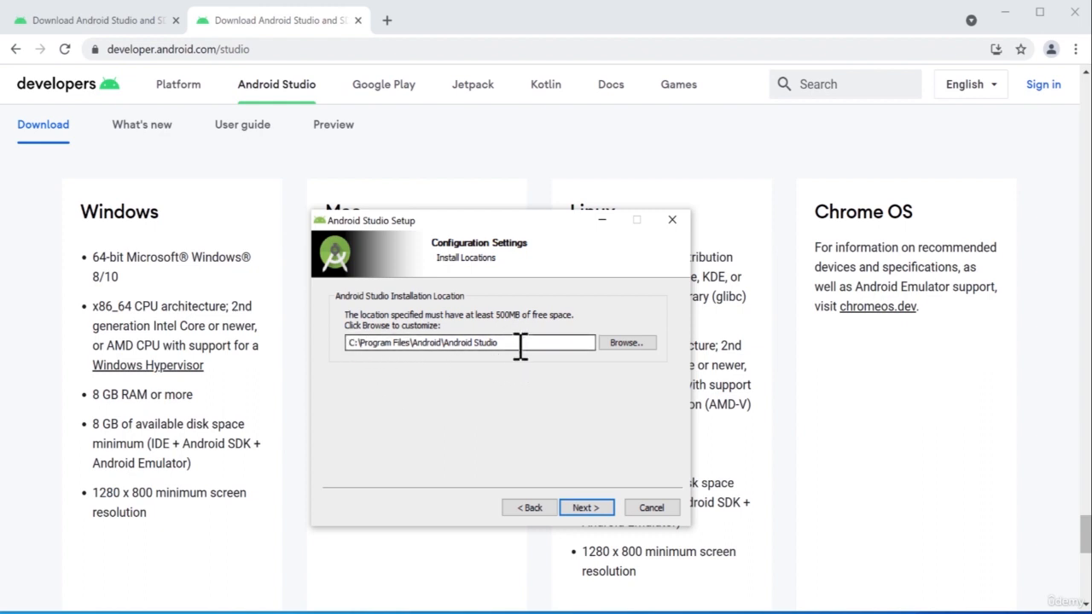
click(586, 508)
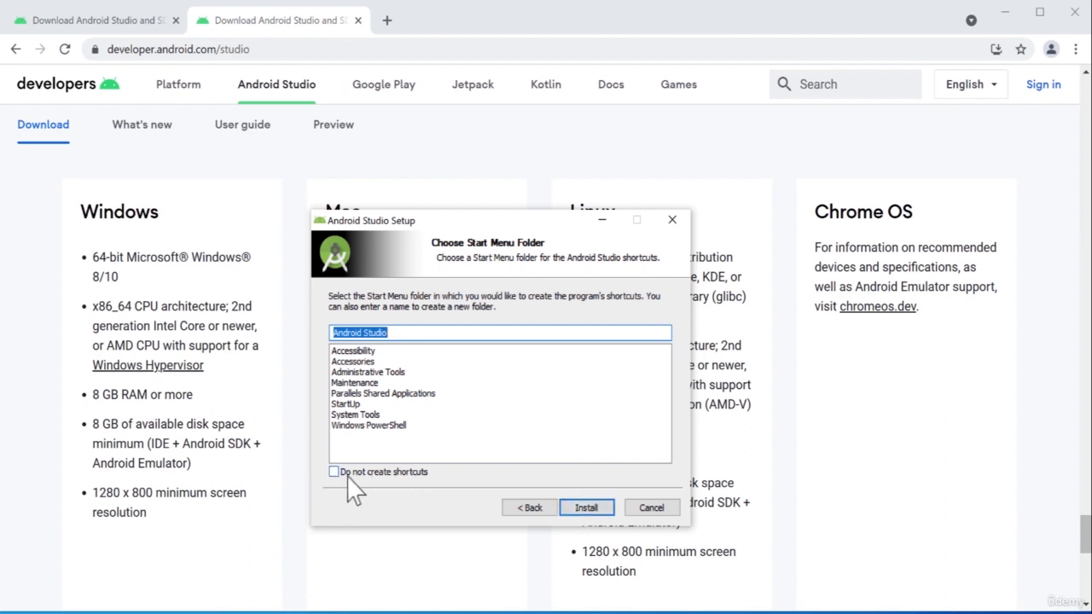
click(586, 510)
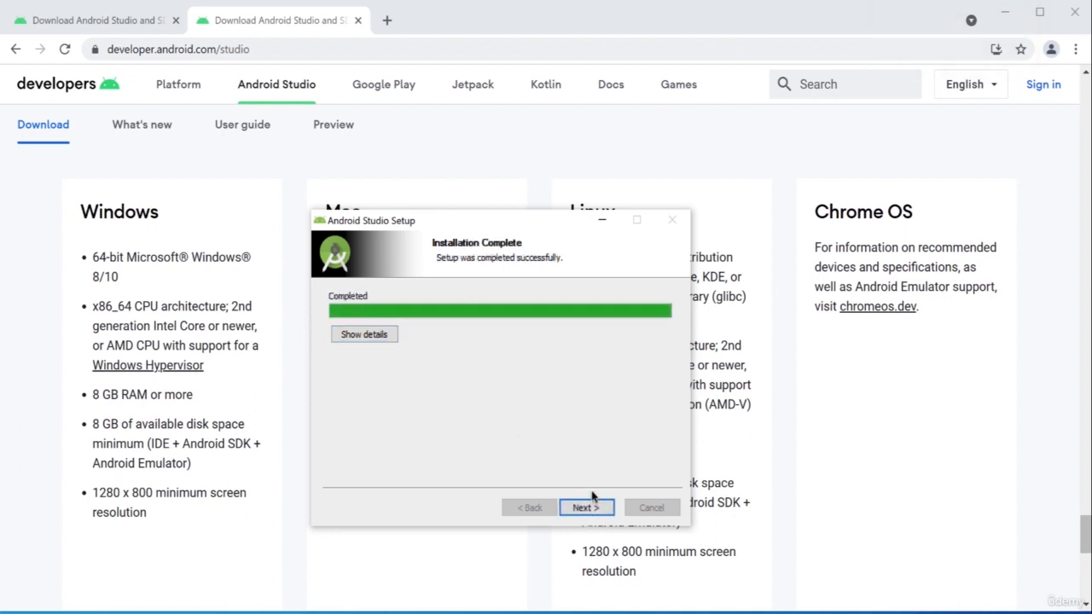
Step: Finish the installer with Android Studio set to start, importing no settings and declining to send usage statistics
click(586, 508)
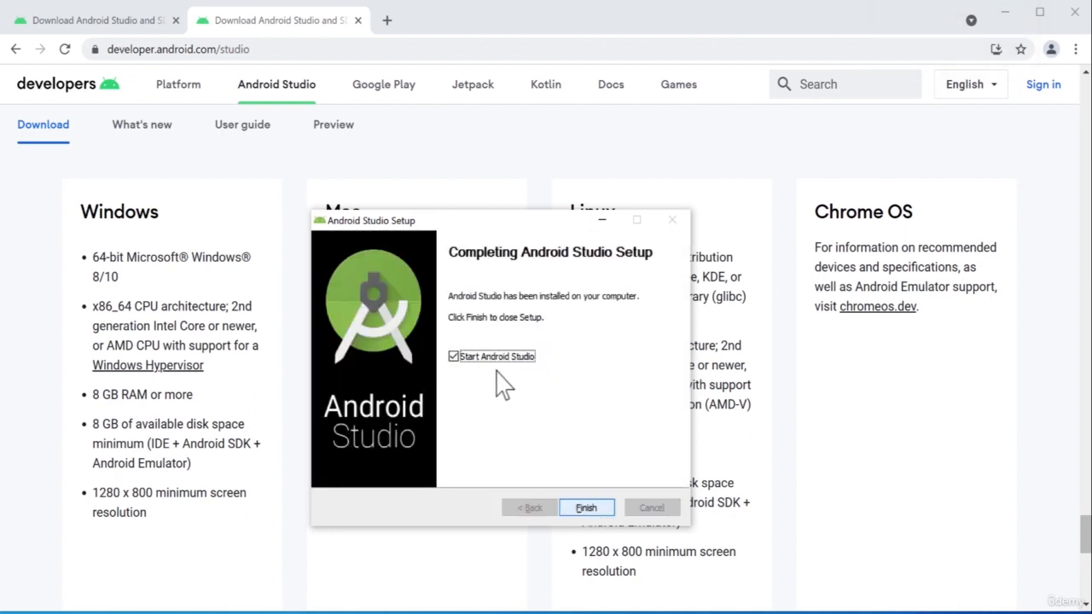
click(586, 507)
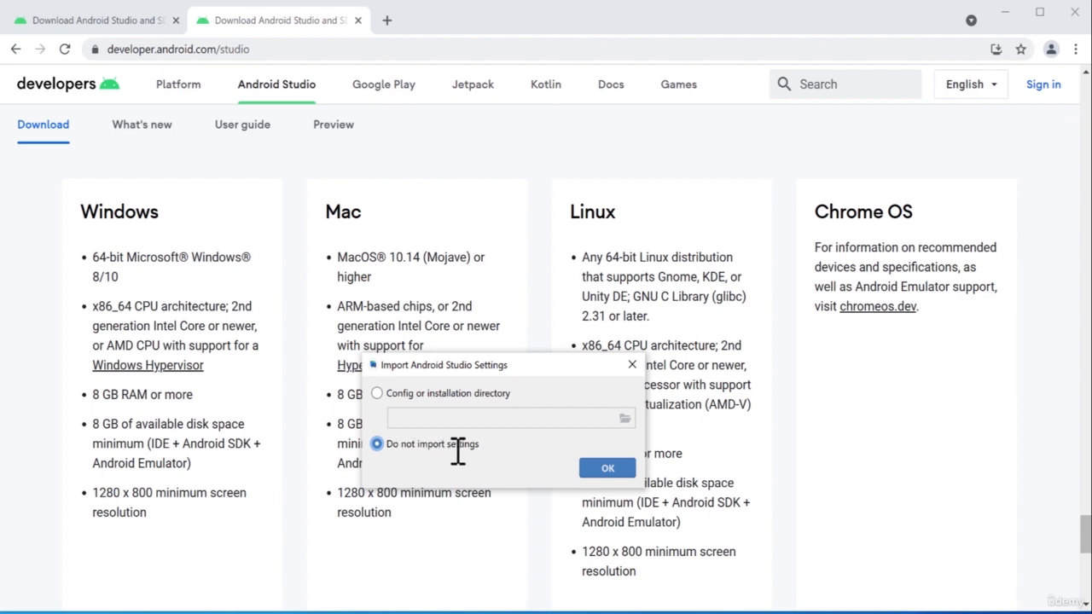
click(608, 467)
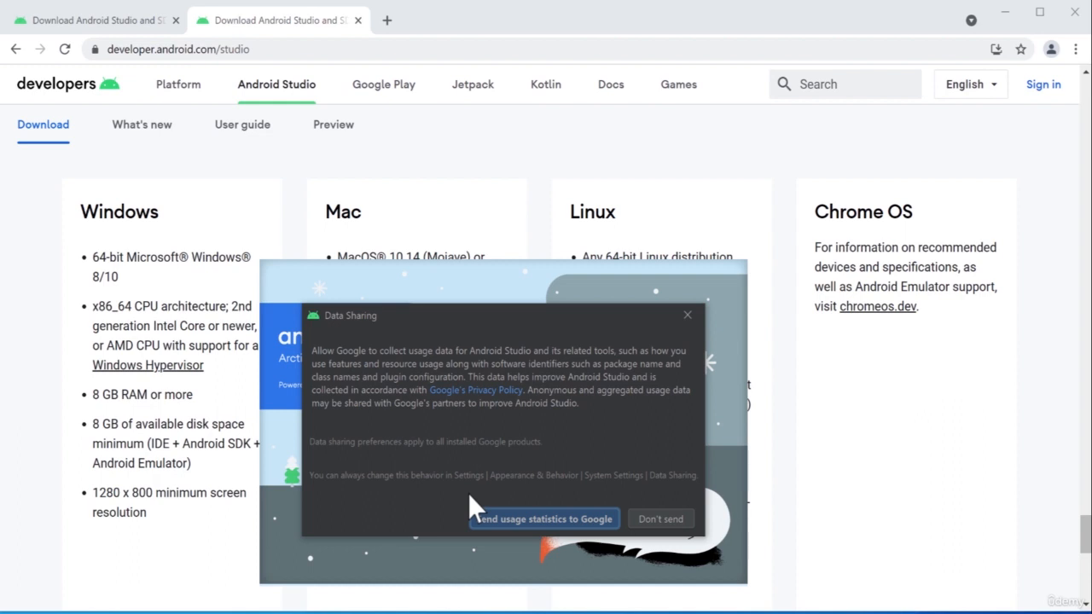
click(653, 518)
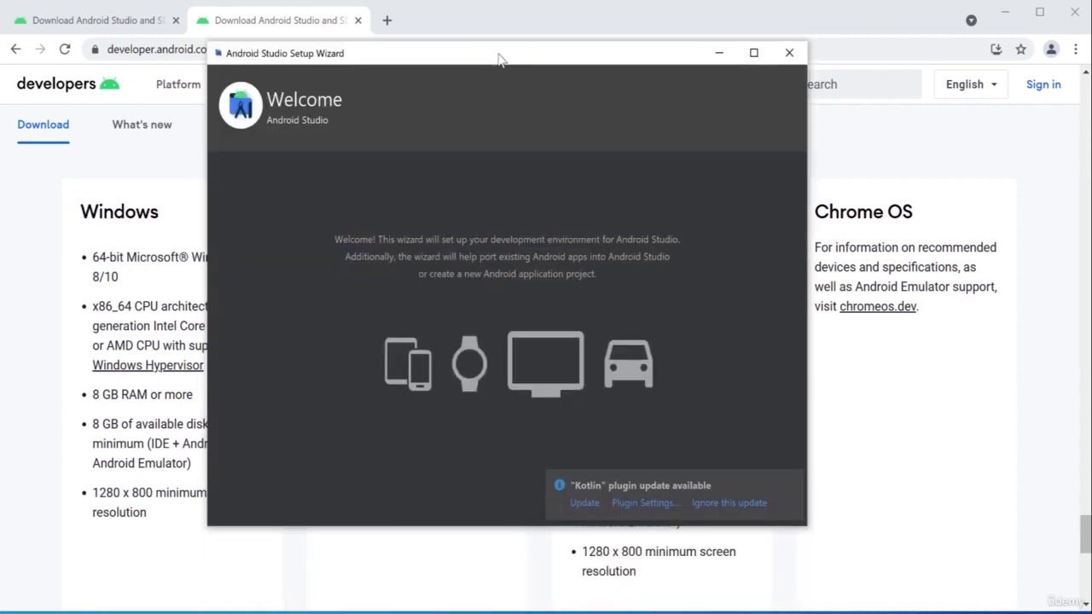
Step: Update the Kotlin plugin and restart Android Studio to apply the change
click(582, 506)
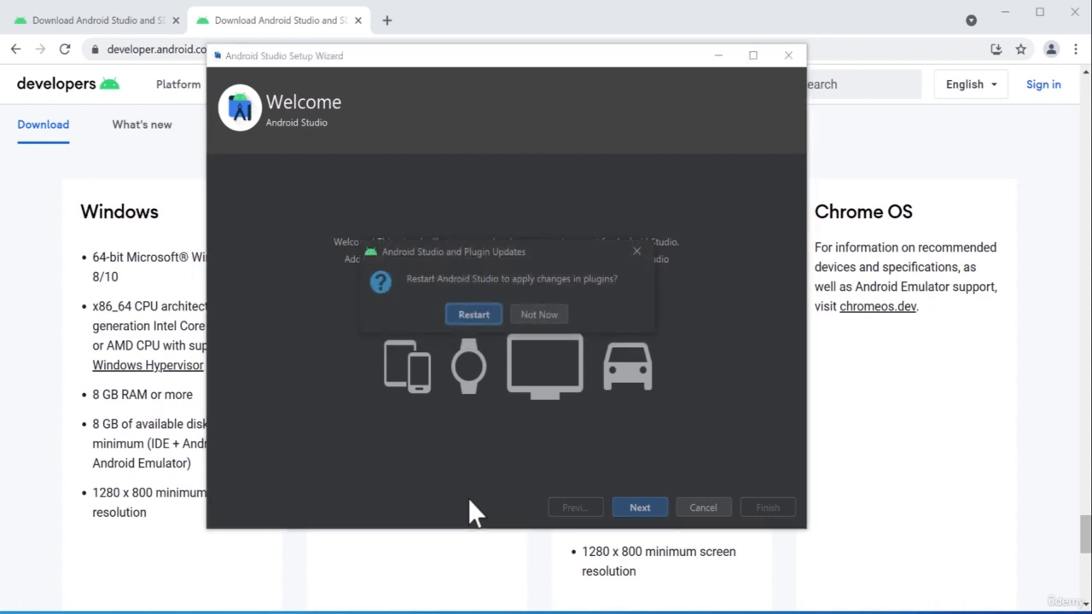
click(471, 314)
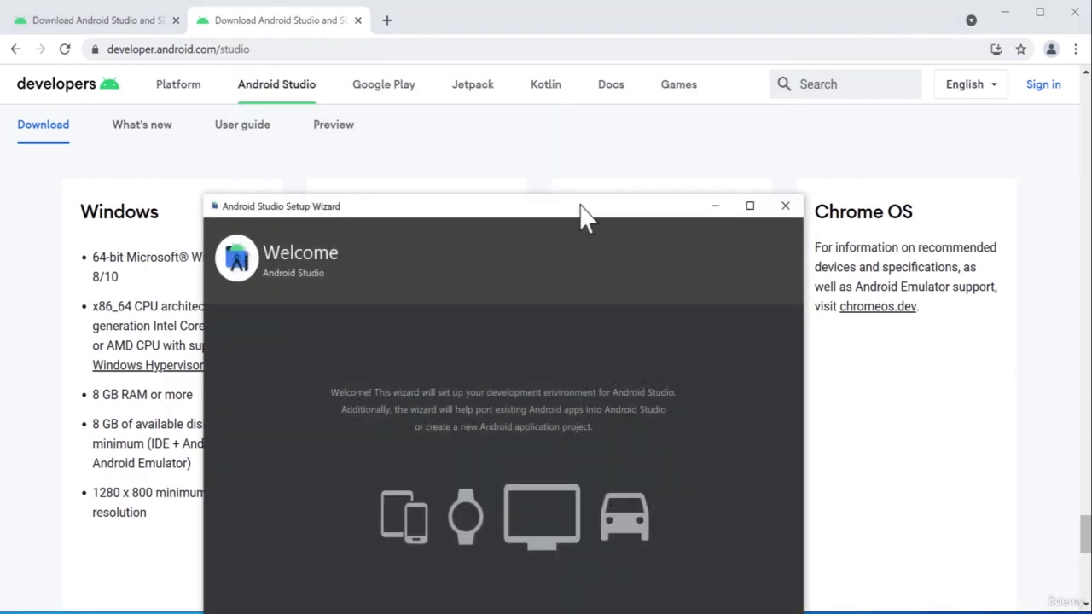
Step: Choose the Standard install type in the Android Studio Setup Wizard and continue to the UI theme selection
drag(580, 218, 596, 98)
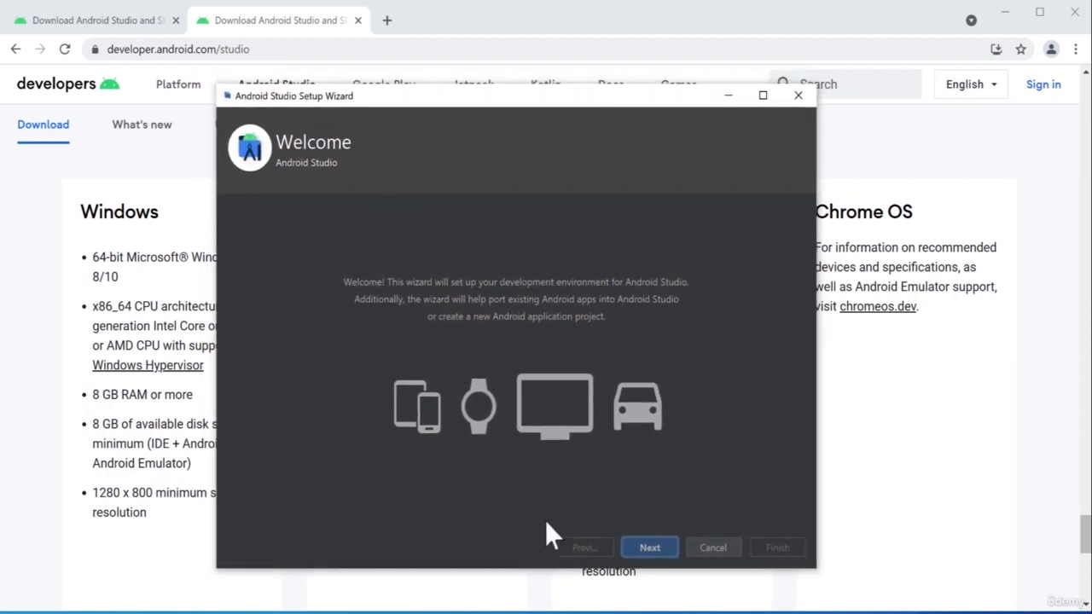
click(651, 550)
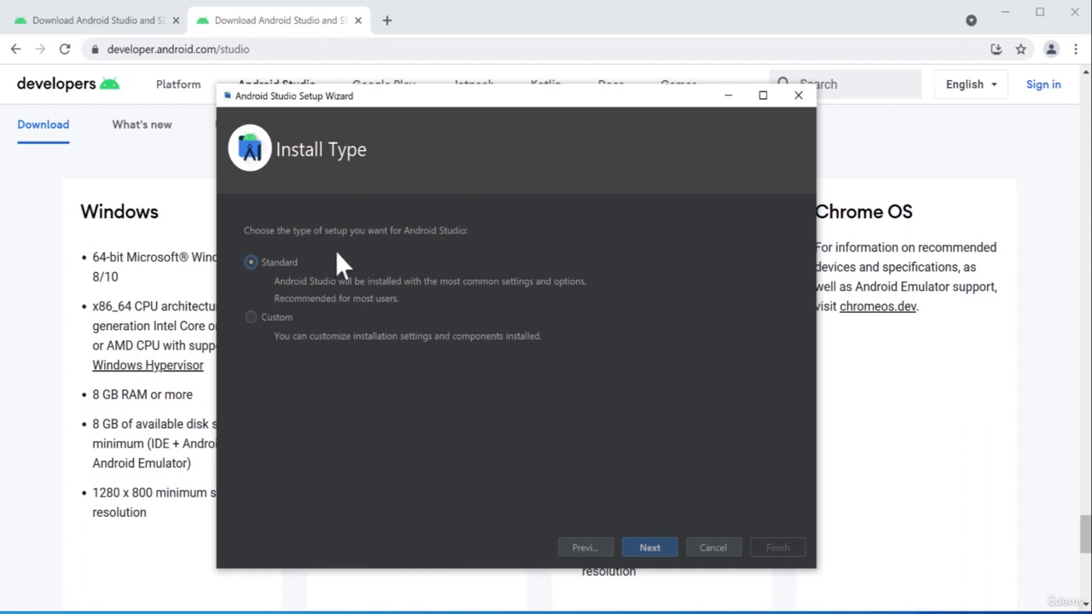
click(254, 318)
click(253, 261)
click(649, 549)
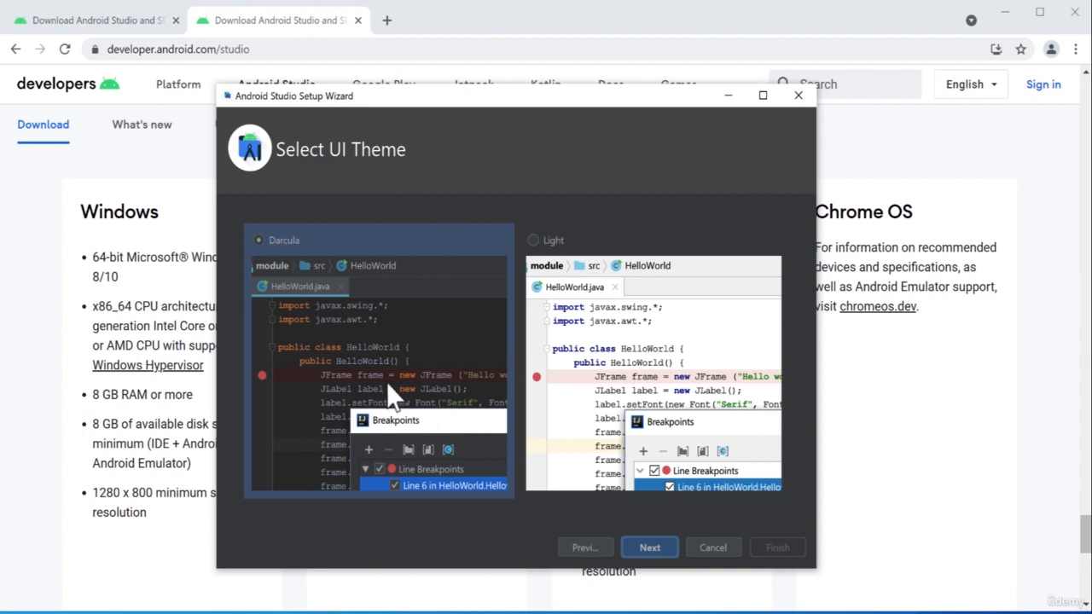
Step: Preview the Light UI theme, settle on Darcula, and continue to the settings verification
click(537, 241)
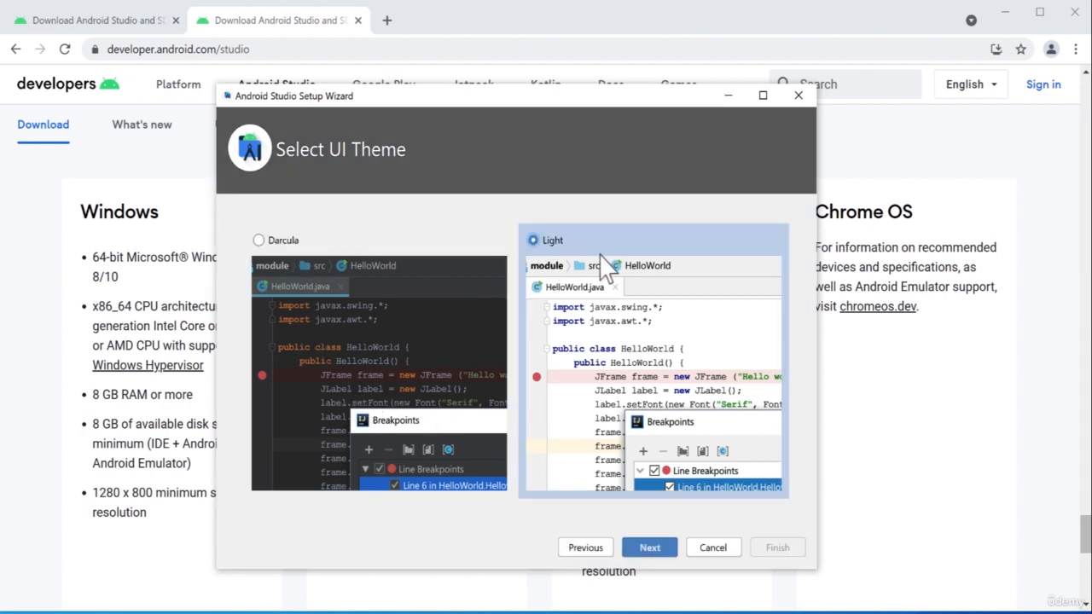
click(259, 240)
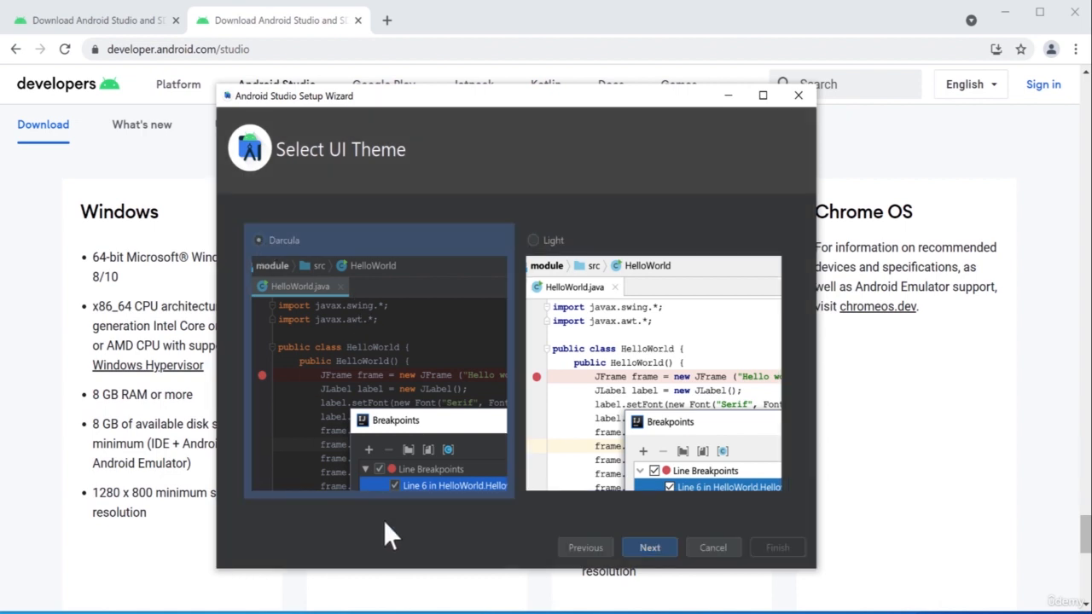
click(655, 548)
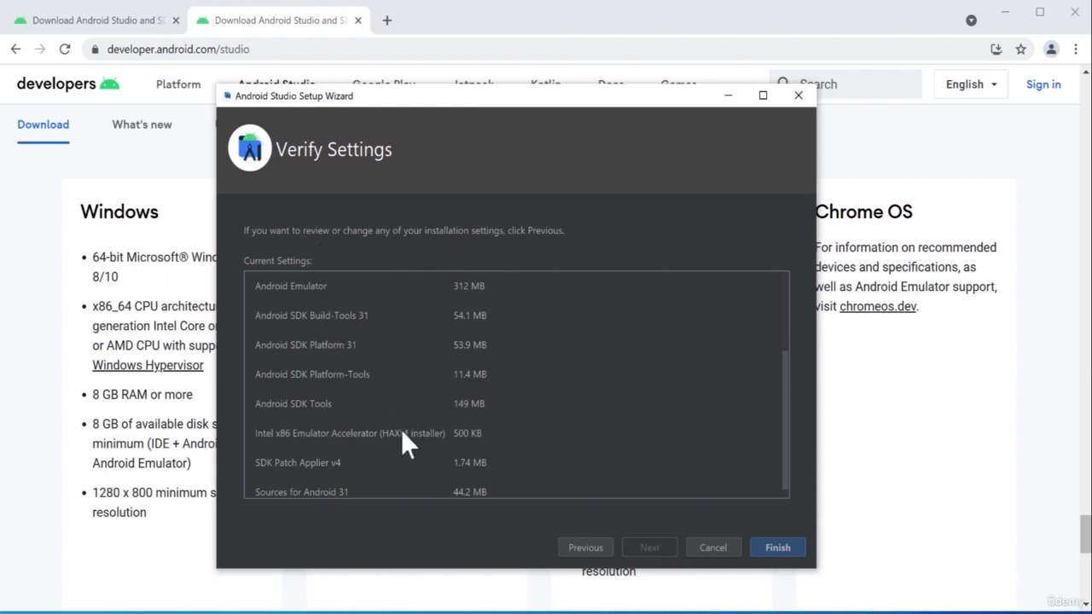
Step: Review the setup settings and the list of SDK components, and start the component download
scroll(406, 442, down, 1)
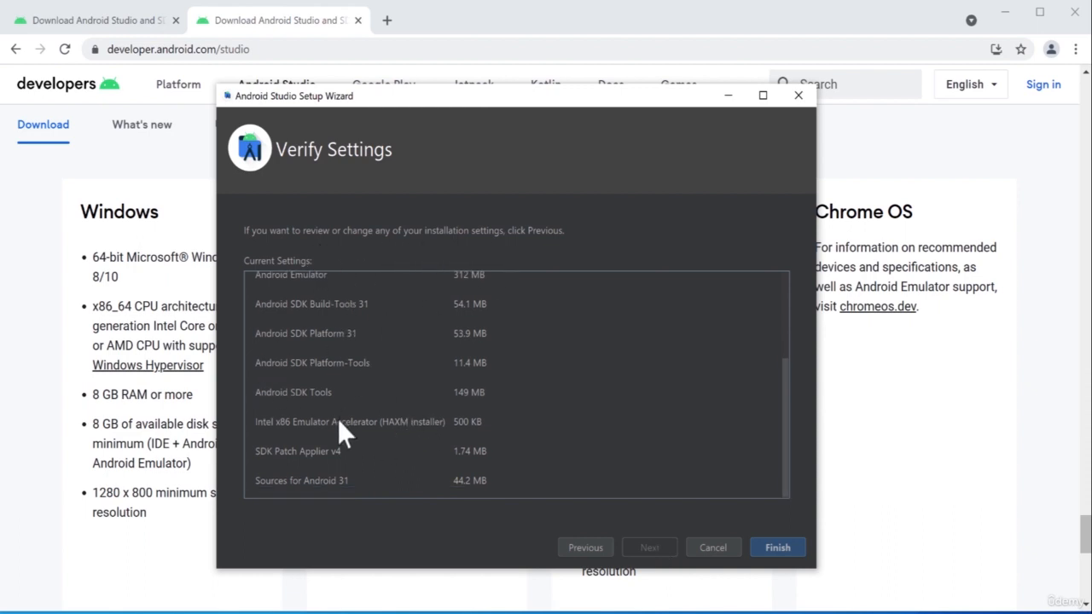
scroll(385, 388, up, 5)
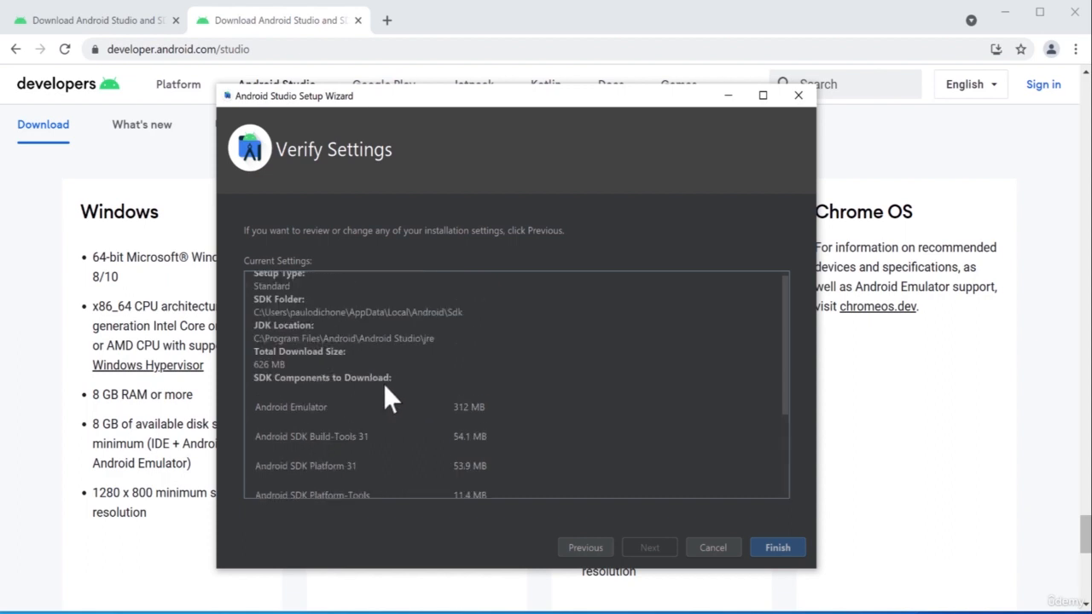
scroll(385, 394, up, 1)
scroll(383, 383, down, 5)
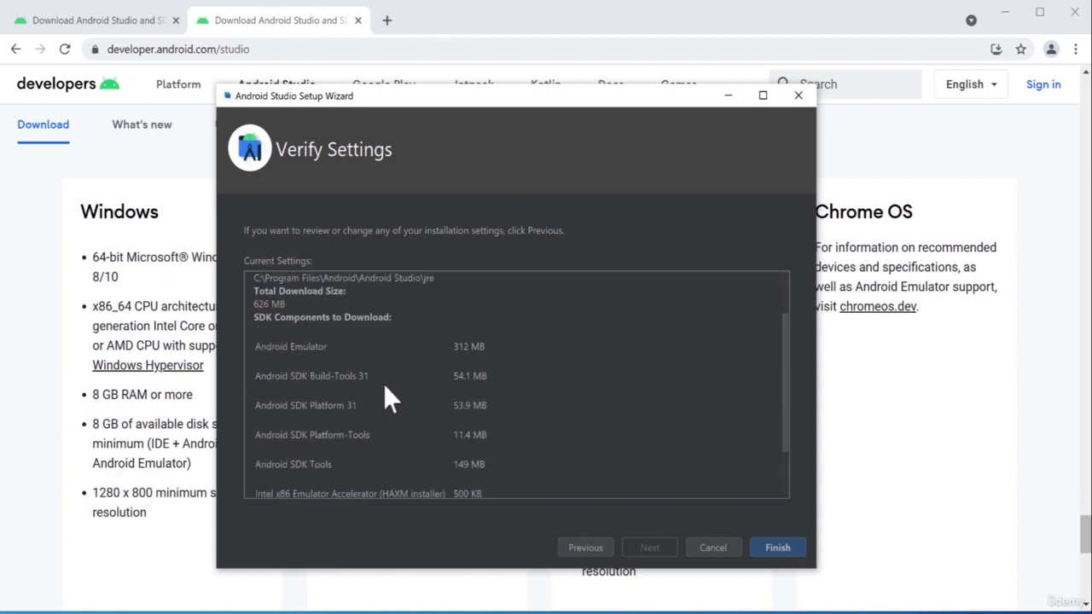
click(777, 550)
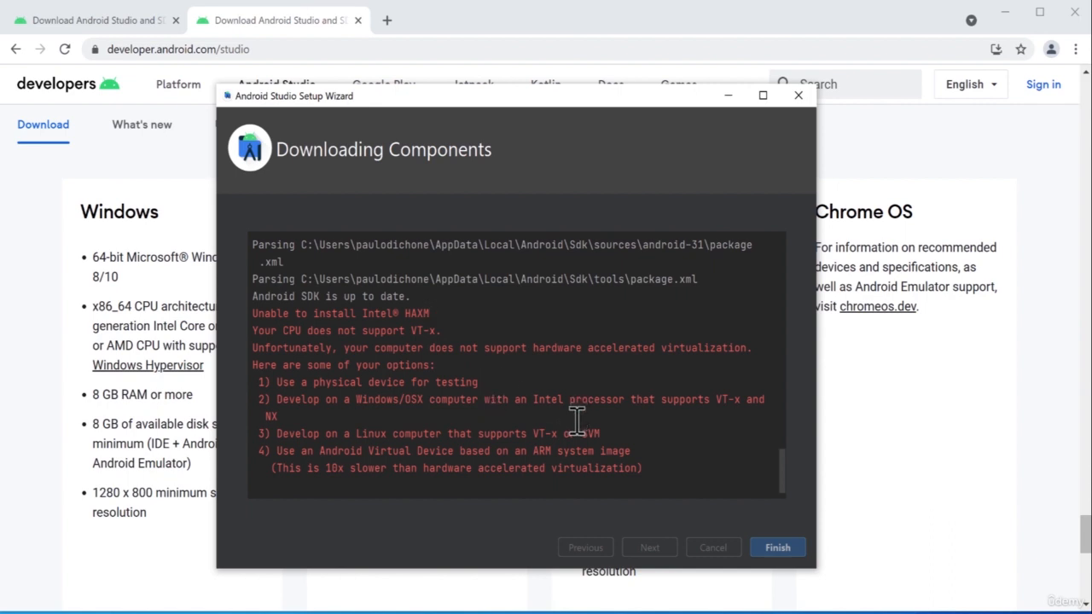
Step: Look over the component download log and finish the Android Studio Setup Wizard
scroll(442, 355, up, 1)
scroll(442, 355, down, 1)
click(777, 547)
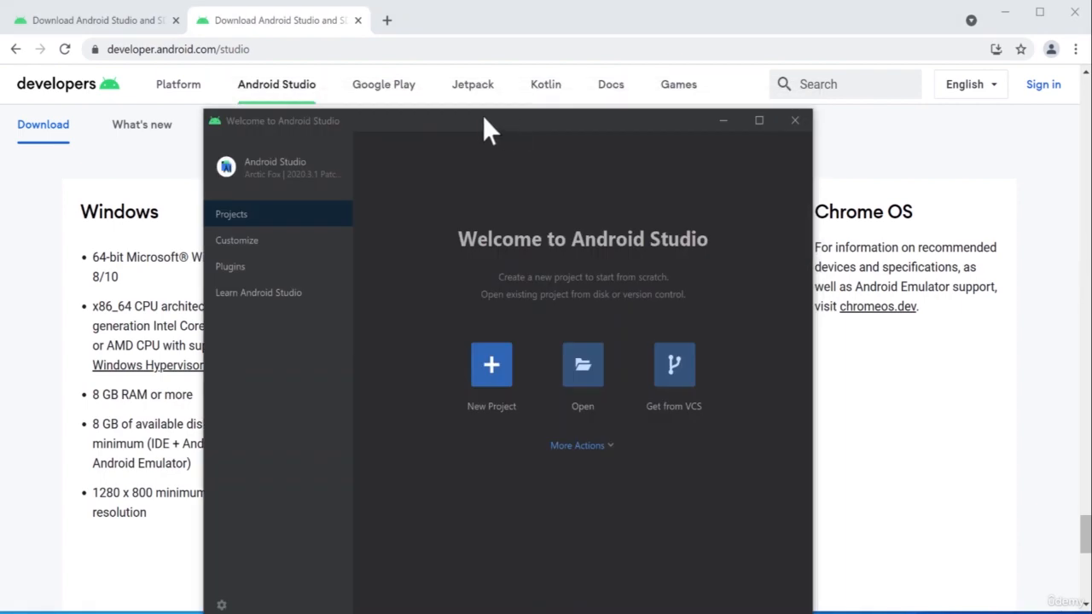
Step: Start a new Phone and Tablet project from the Empty Compose Activity template
drag(484, 117, 479, 79)
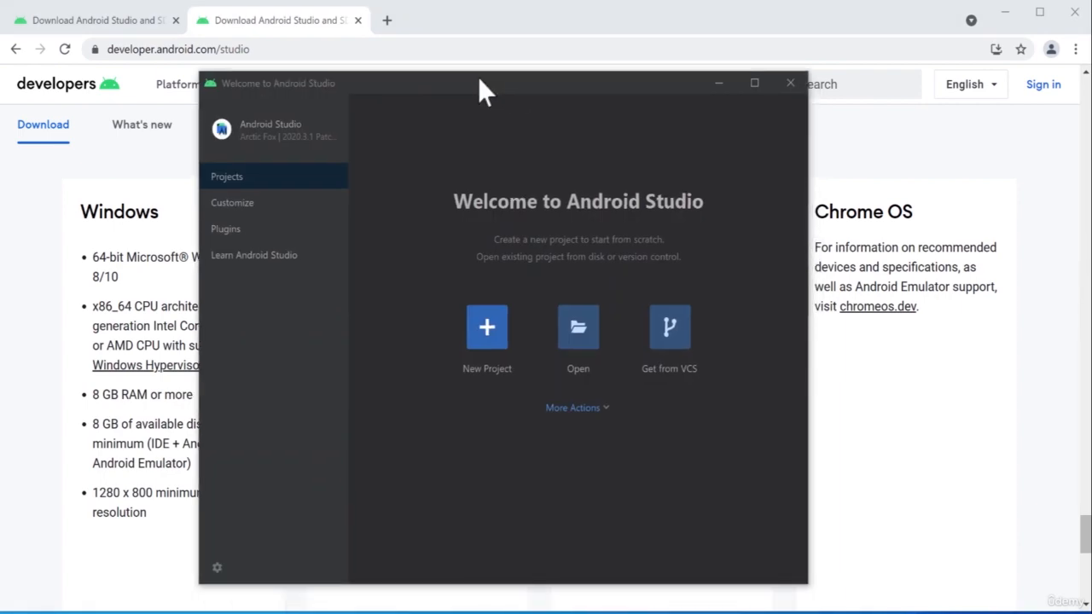
click(485, 327)
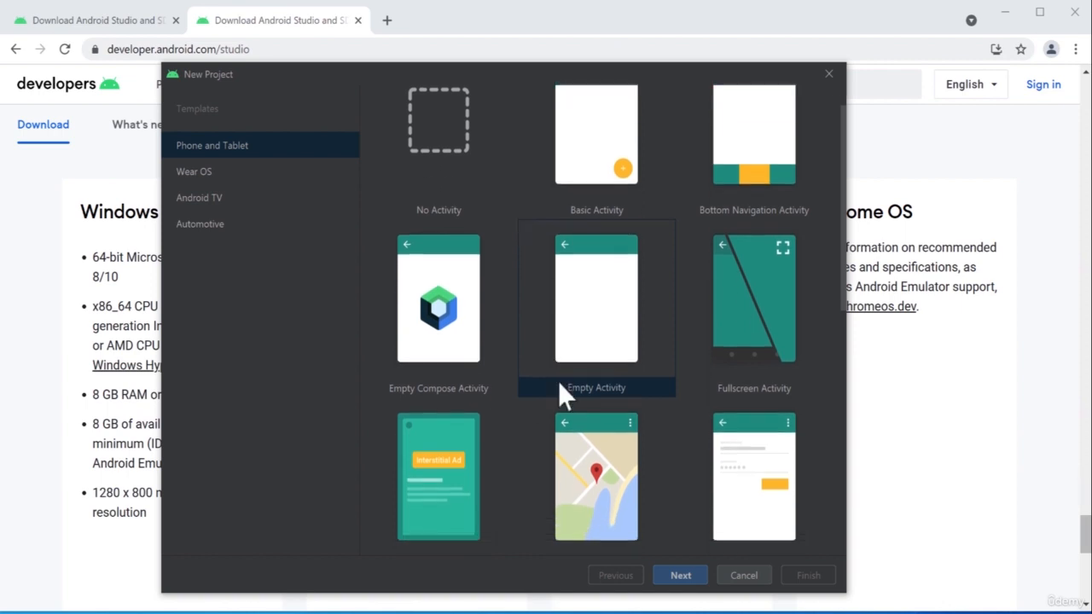
scroll(559, 392, down, 2)
scroll(558, 392, up, 2)
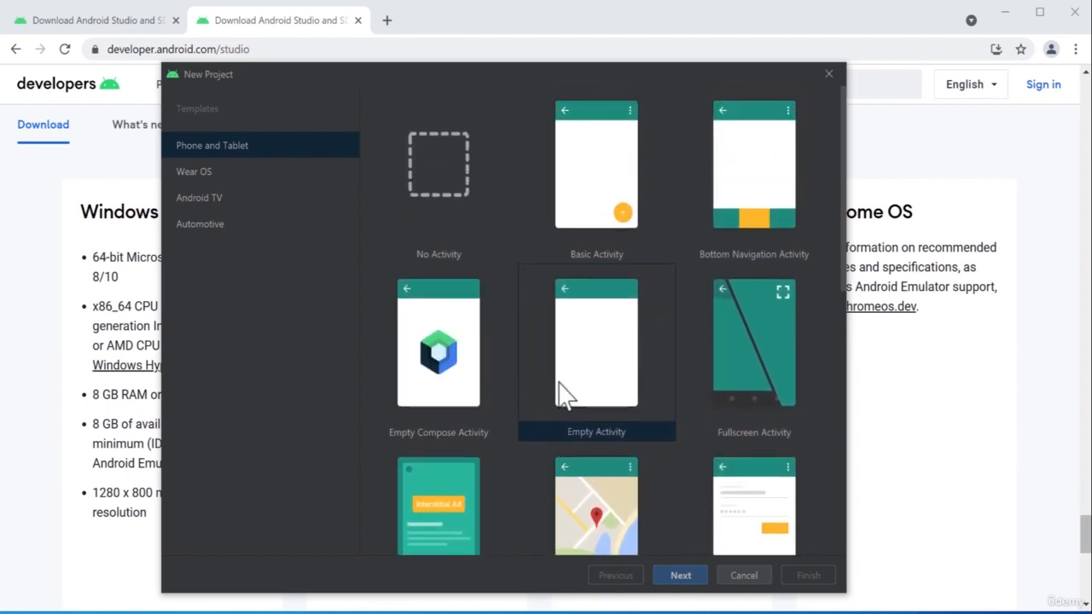
click(441, 354)
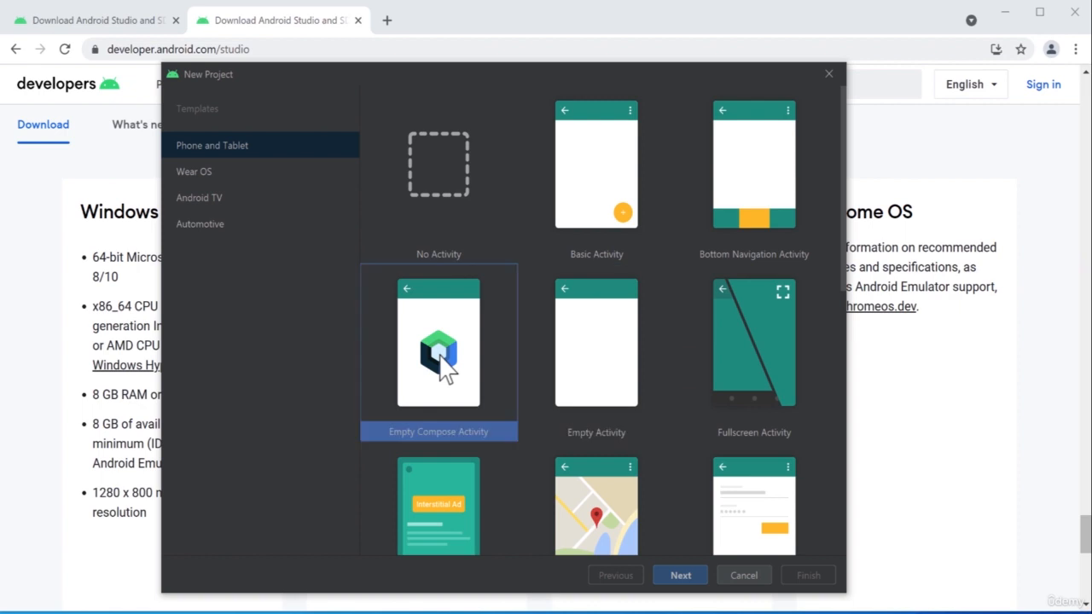
click(683, 576)
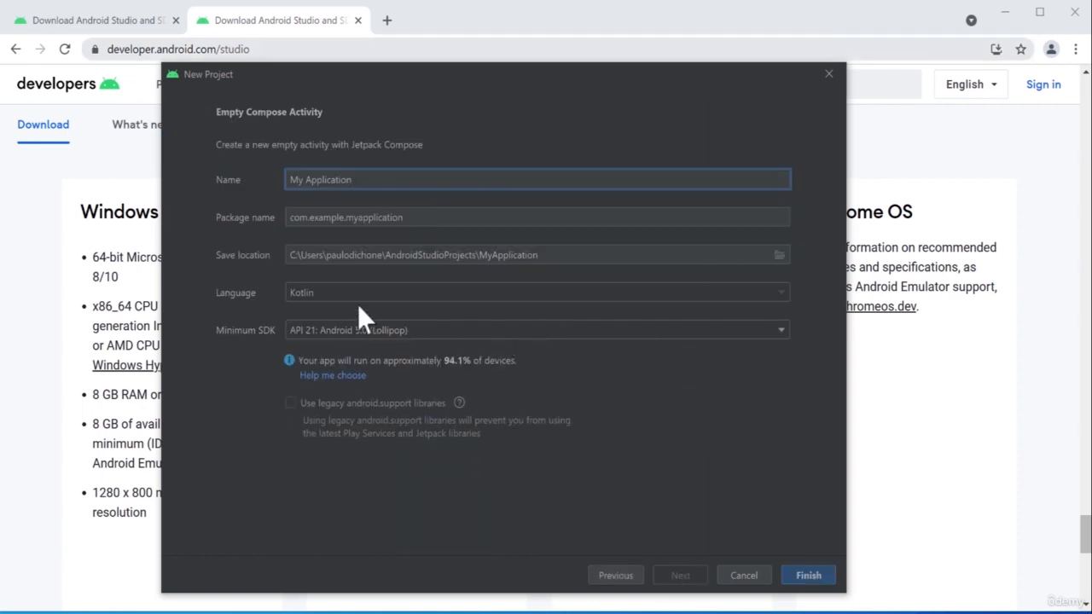
Step: Name the new project MyTestApp
double_click(344, 180)
triple_click(344, 180)
text(MyTestApp)
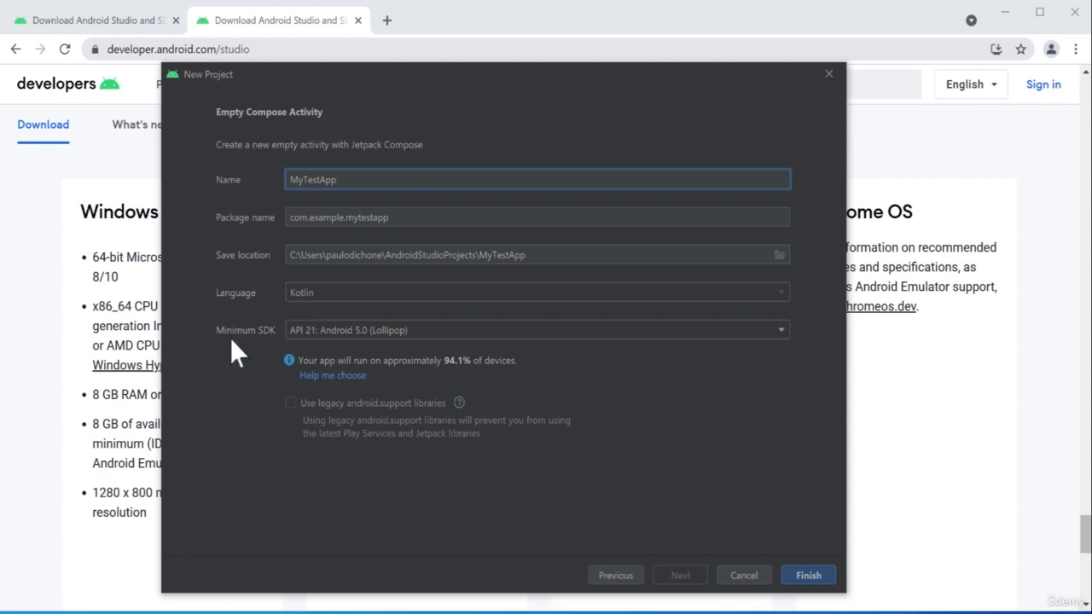
Step: Try API 31: Android 12.0 (S) as the project's minimum SDK
click(414, 331)
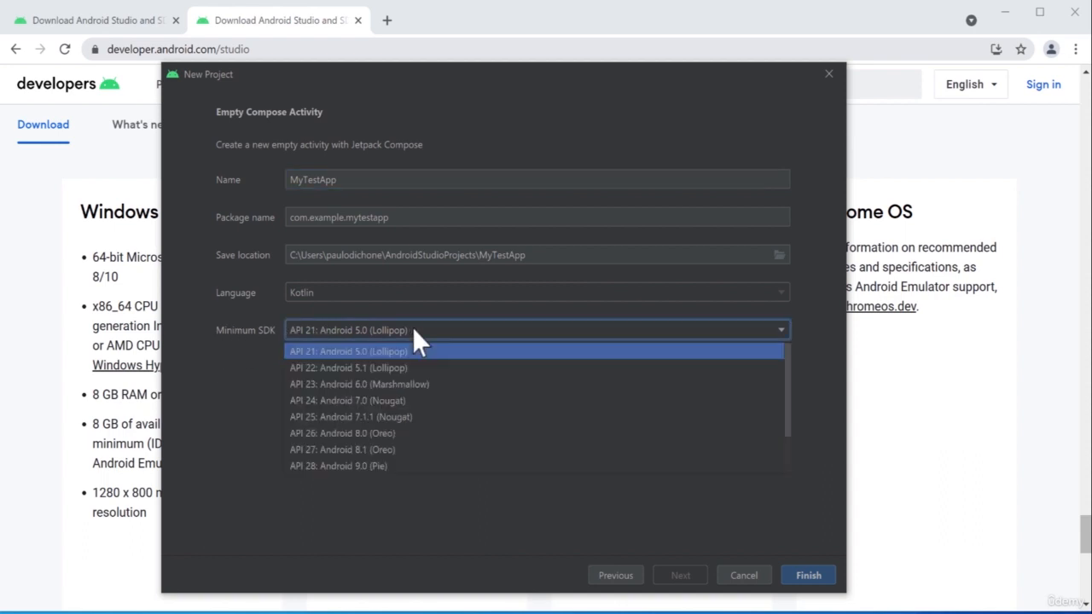
click(370, 354)
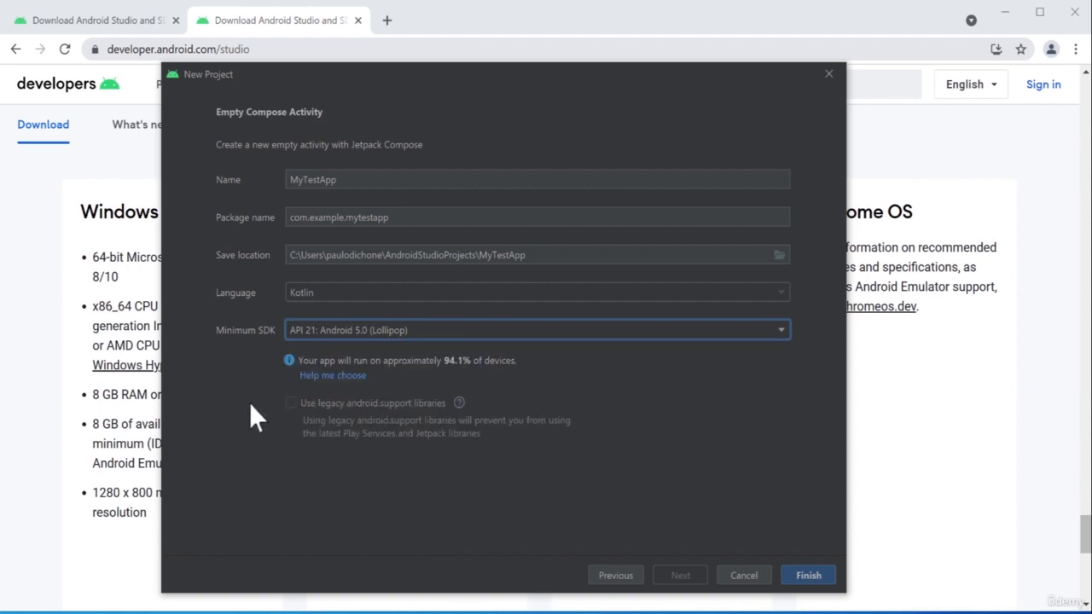
click(388, 330)
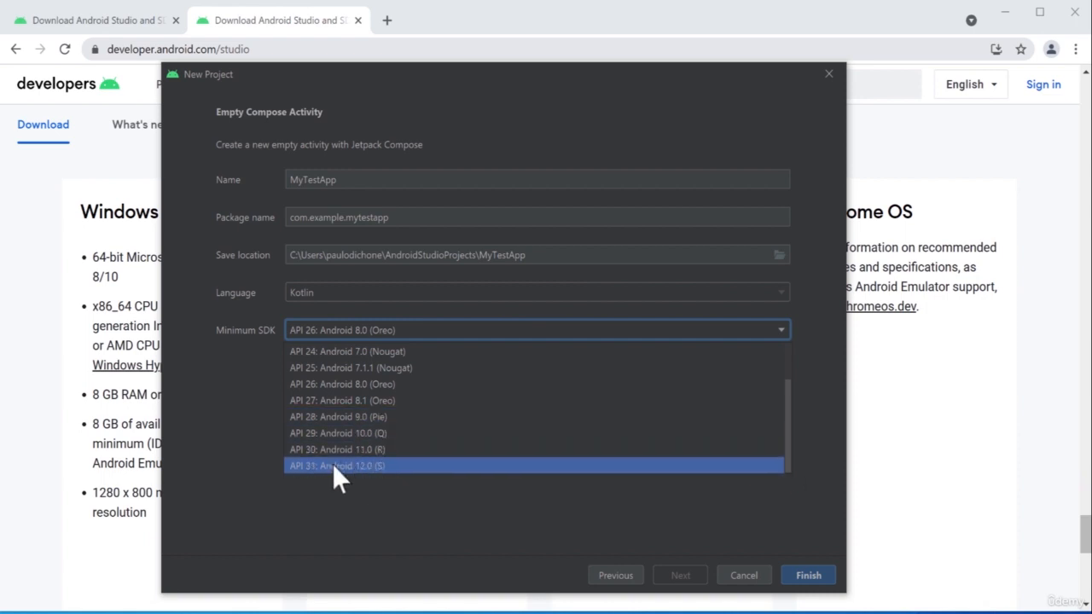
click(355, 465)
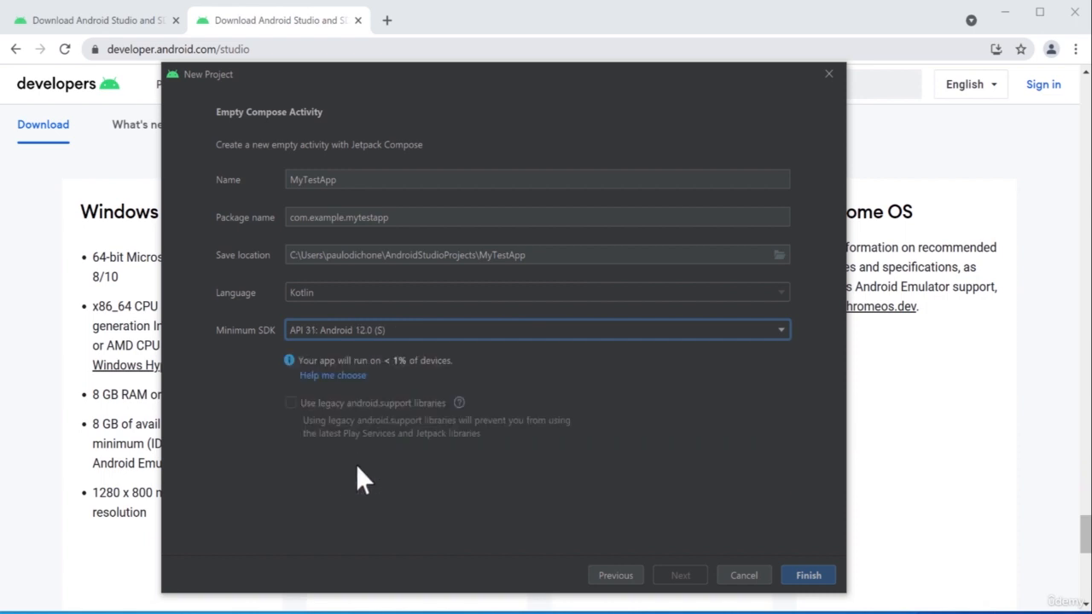
Step: Set the minimum SDK to API 29: Android 10.0 (Q) and create the project
click(402, 329)
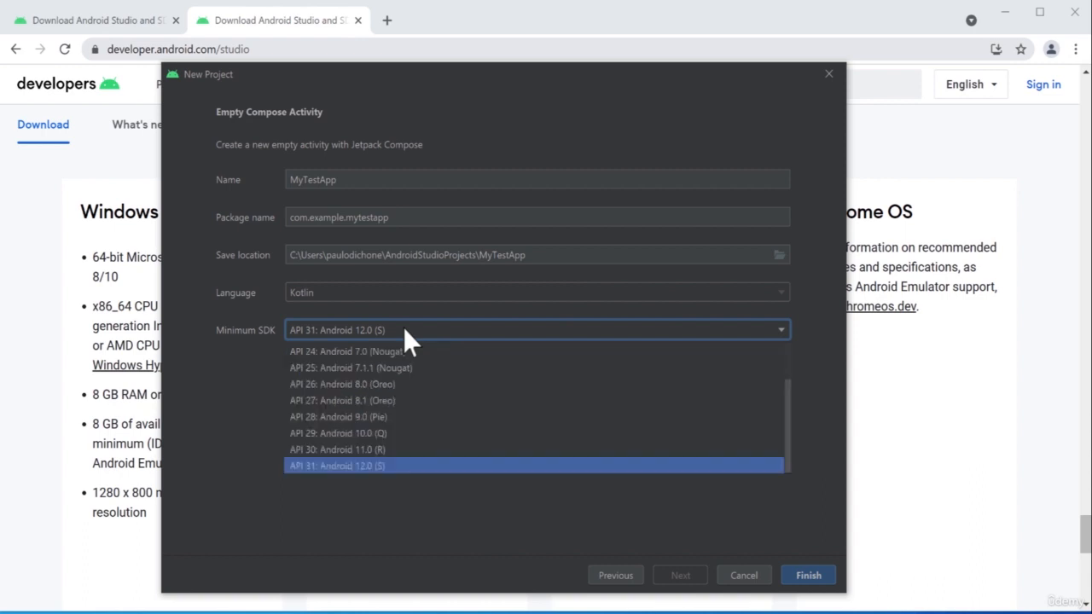
click(368, 434)
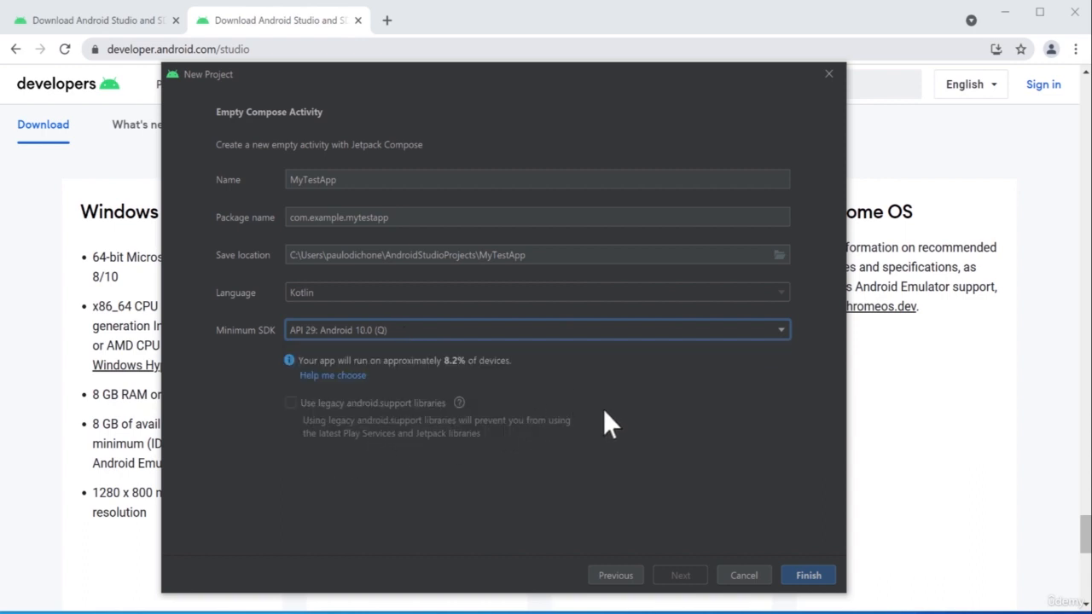
click(809, 576)
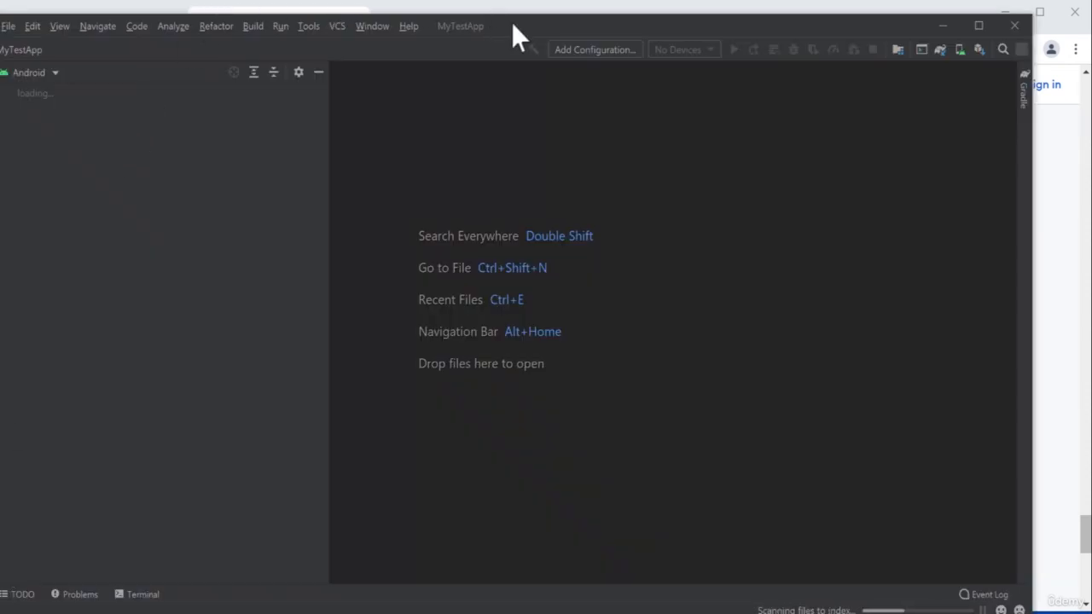
Step: Maximize the MyTestApp project window and hide the What's New assistant
double_click(525, 23)
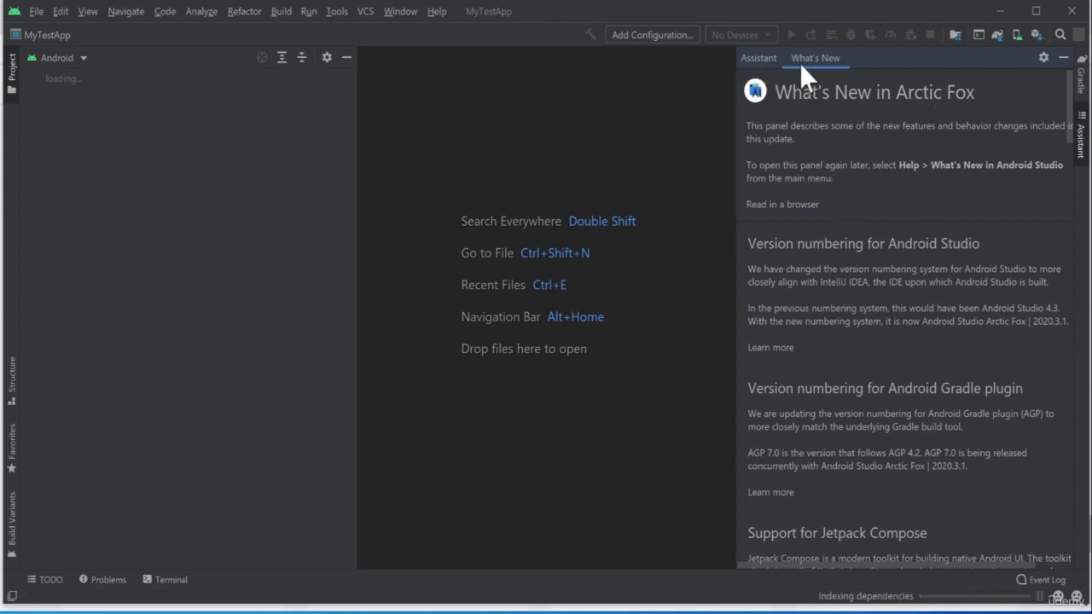
click(1082, 140)
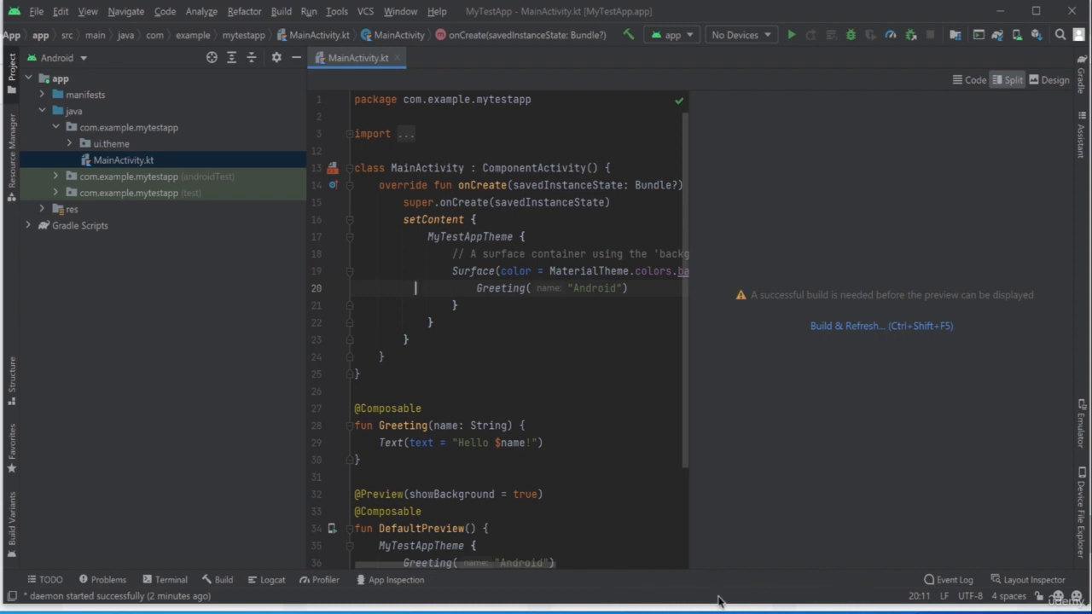
Step: Build and refresh the MainActivity.kt preview, narrowing the project tree, and read through the full build output
click(858, 330)
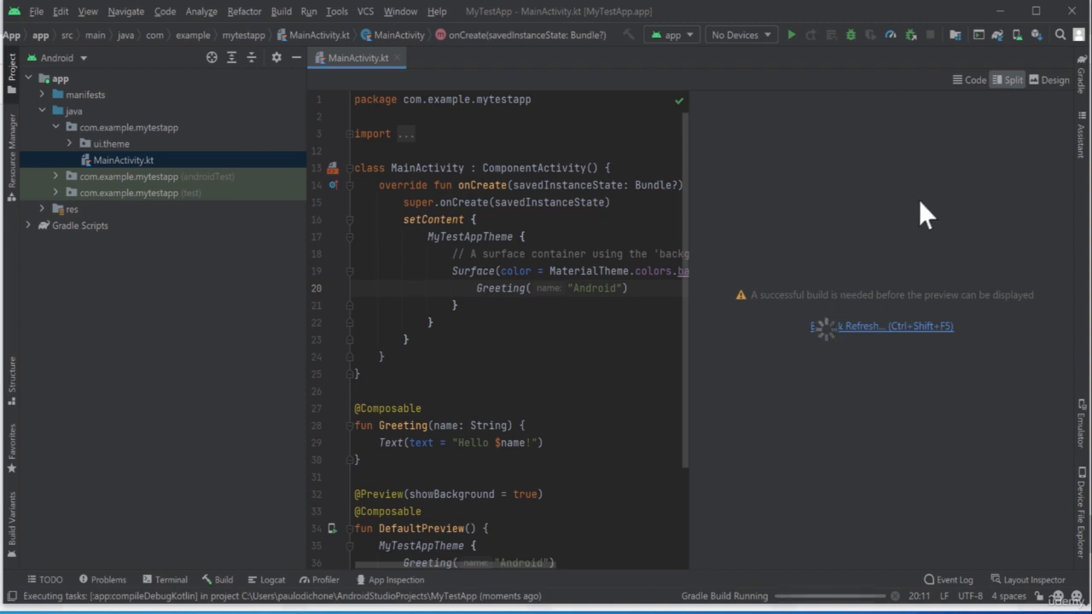
drag(304, 240, 195, 234)
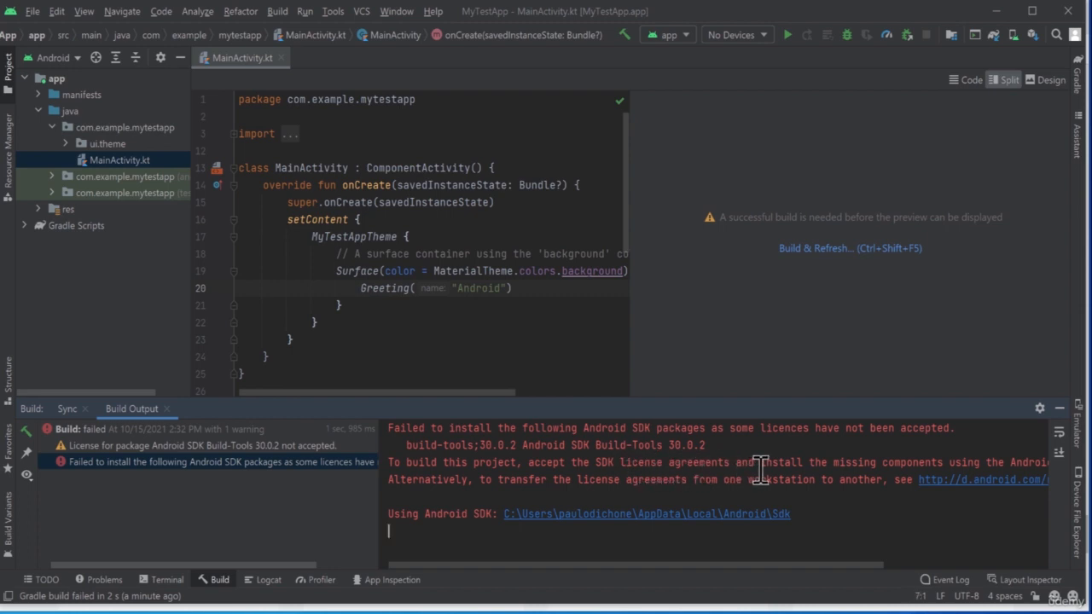
click(959, 465)
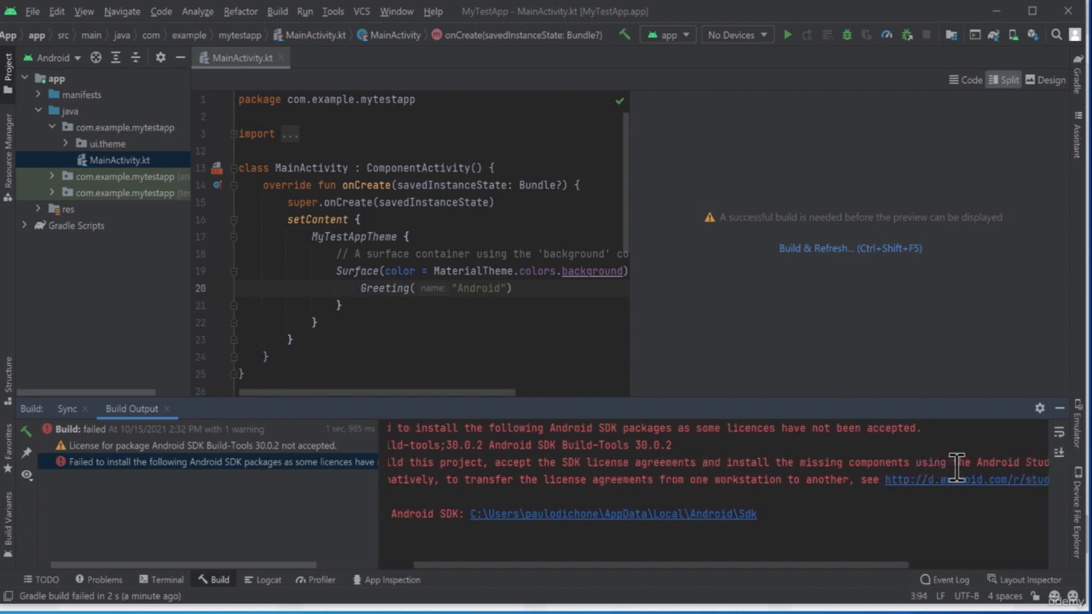
scroll(958, 466, right, 4)
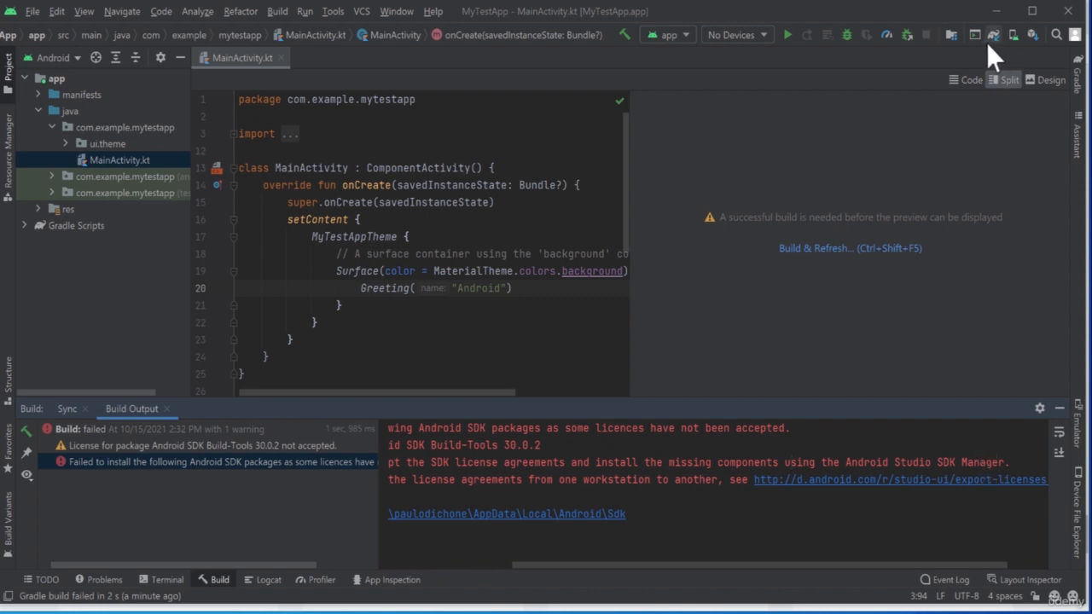
Step: Open the SDK Manager and mark only the Android 11.0 (R) platform, API level 30, for installation
click(1032, 36)
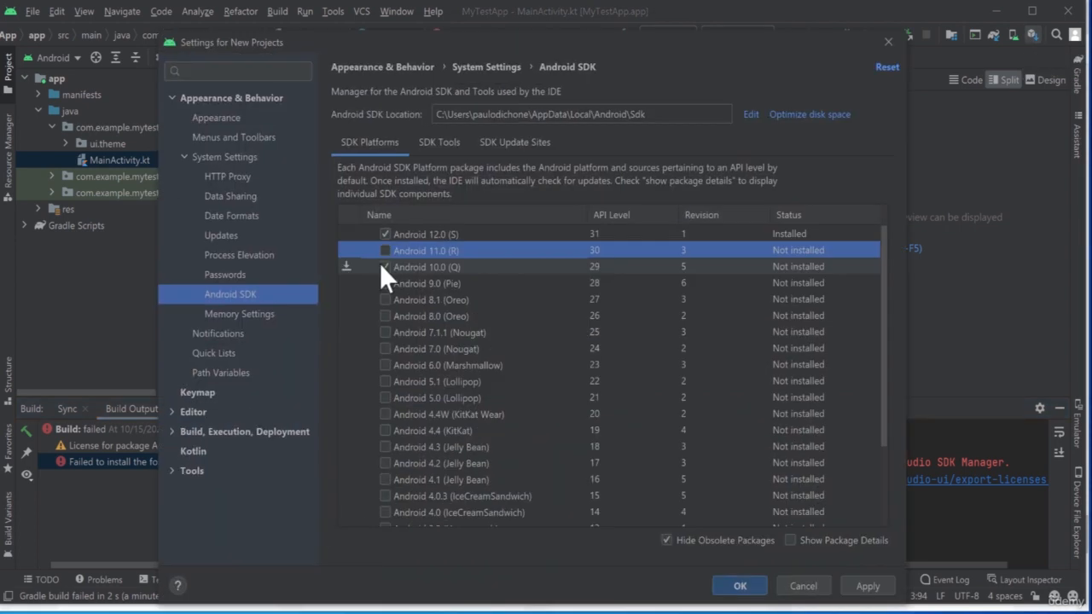
click(382, 264)
click(382, 249)
scroll(702, 396, down, 1)
scroll(702, 396, down, 2)
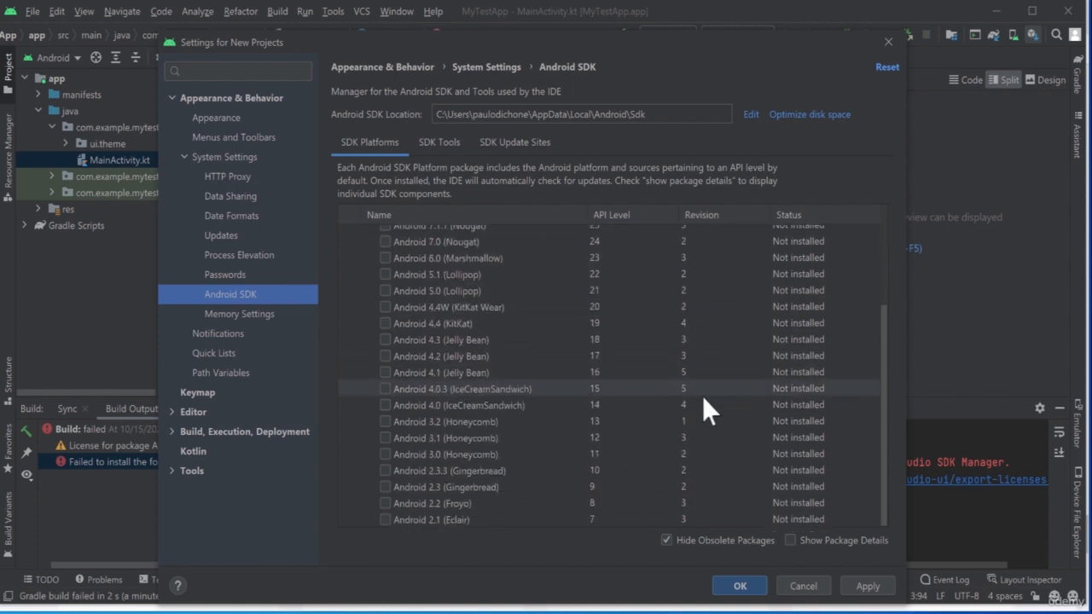
scroll(702, 395, up, 5)
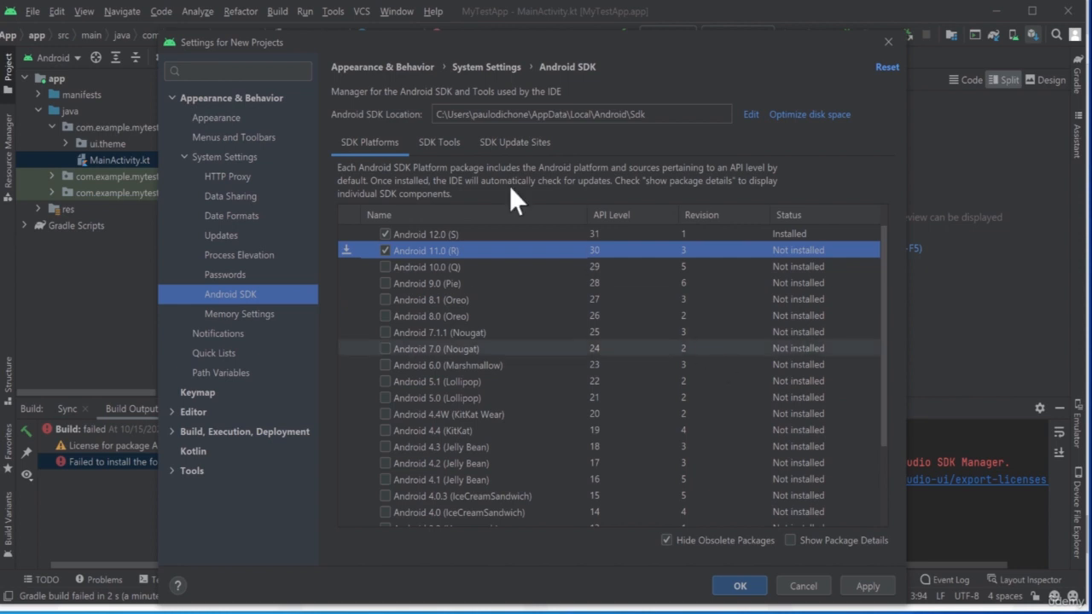
click(510, 234)
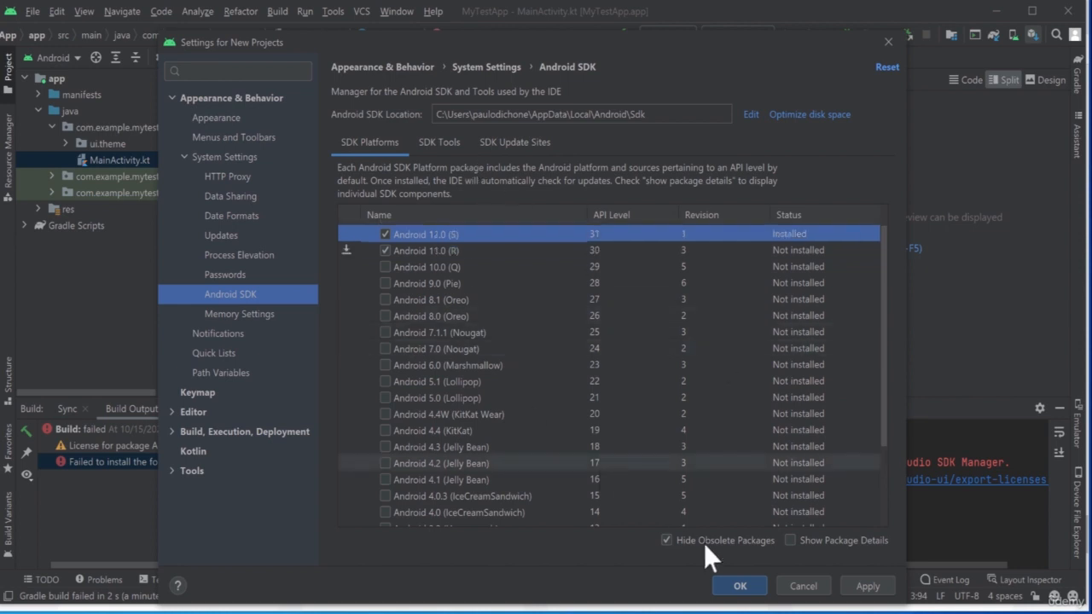
Step: Apply the SDK change, accept the android-sdk-license, and install Android SDK Platform 30 and Sources for Android 30
click(867, 586)
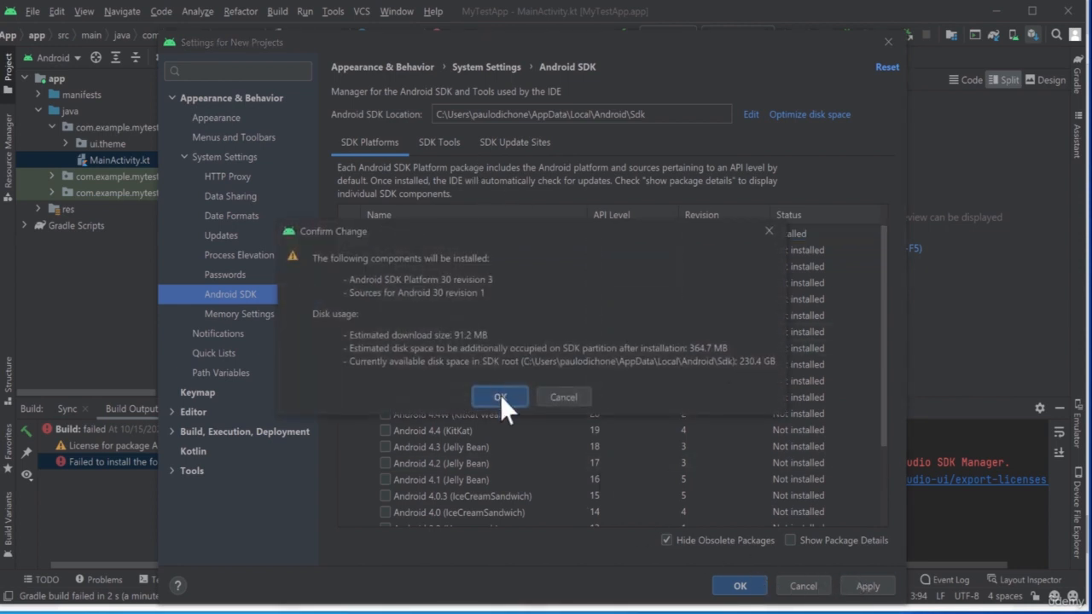
click(500, 396)
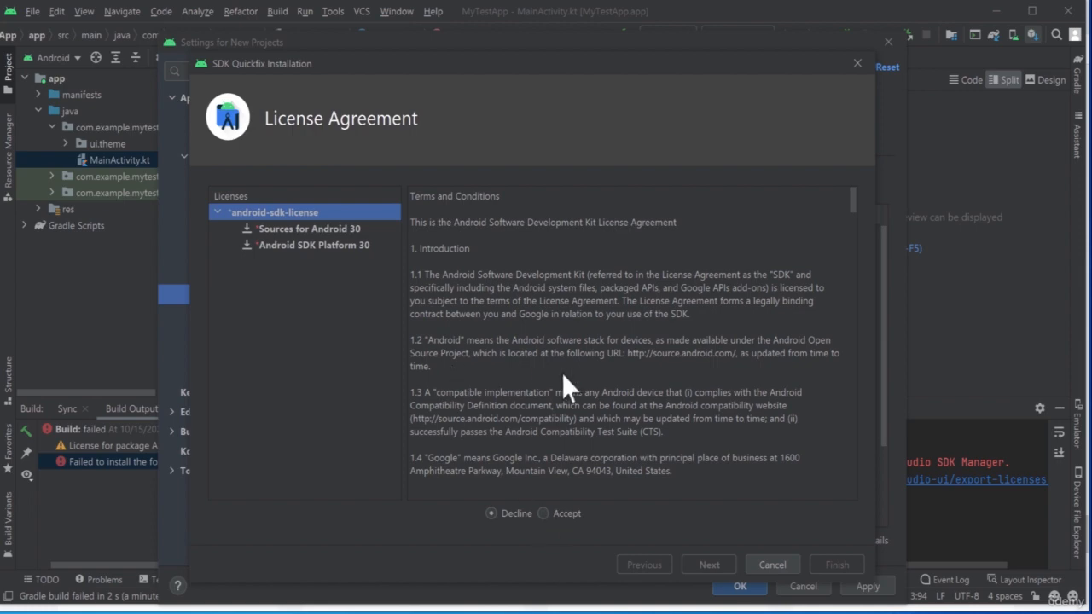
scroll(562, 373, down, 10)
click(544, 514)
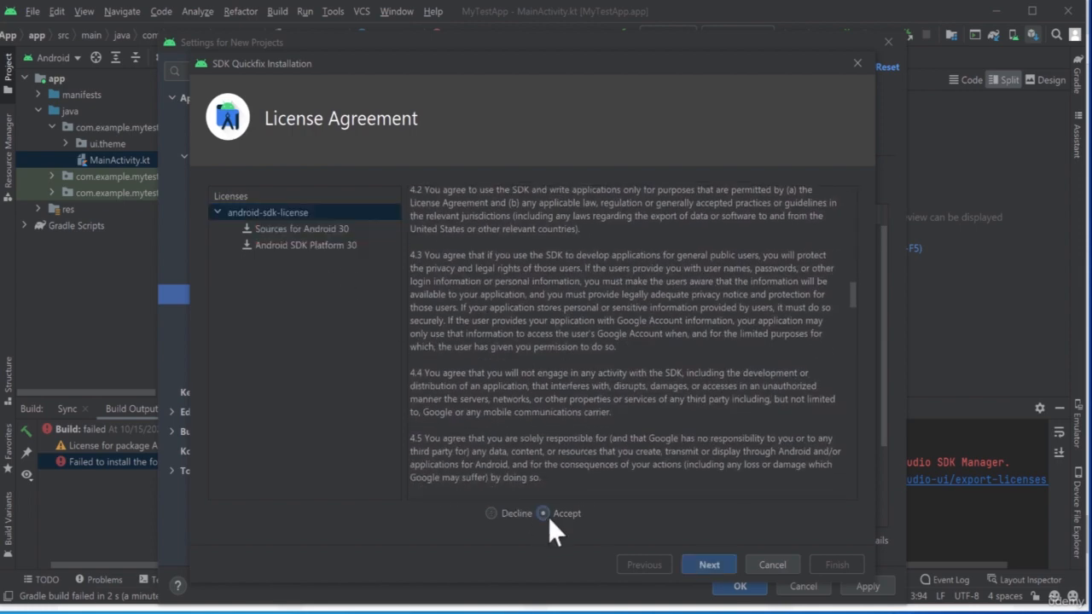
click(709, 565)
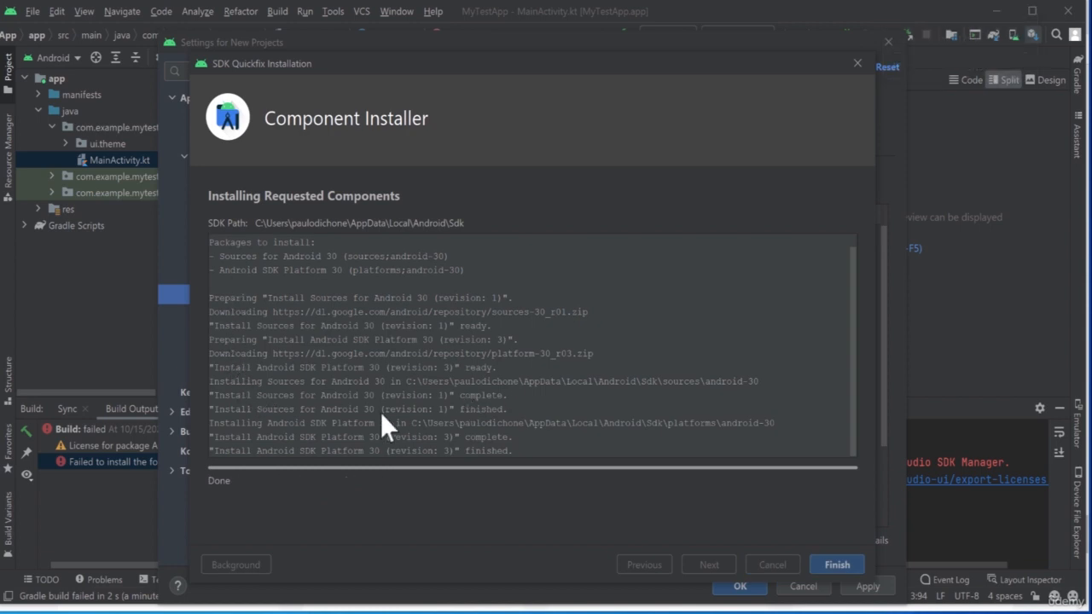
Step: Finish the SDK component installation, close the settings with the changes accepted, and build and refresh the MainActivity.kt preview
click(837, 565)
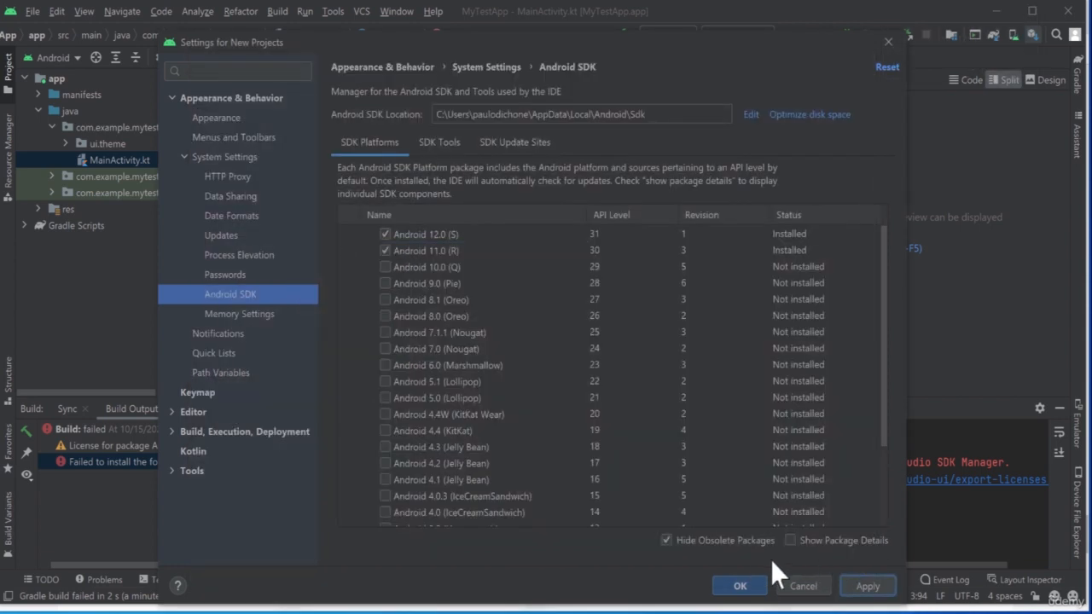
click(739, 587)
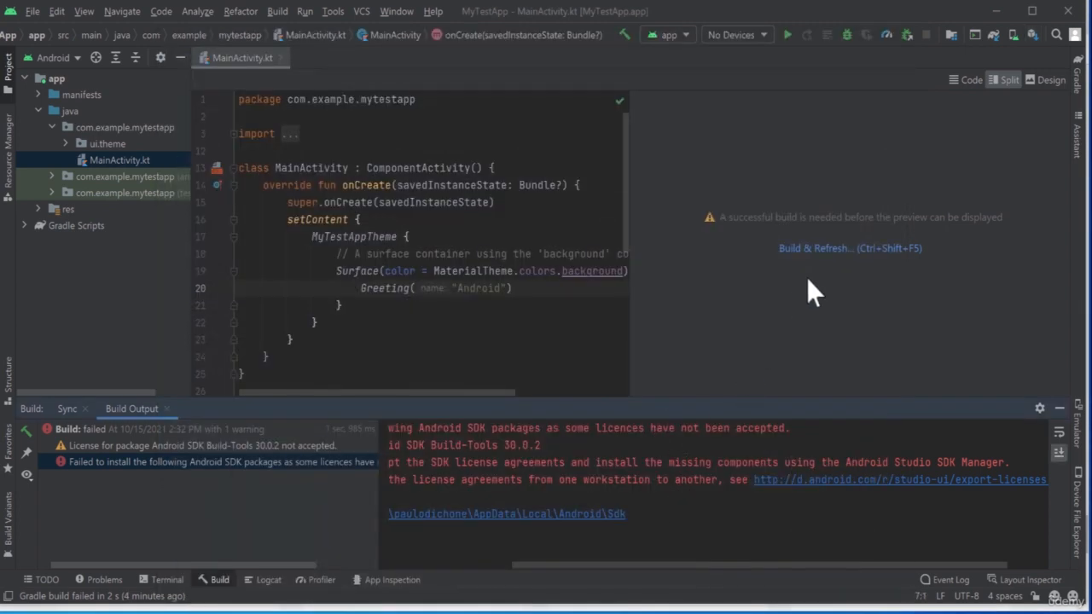
click(843, 248)
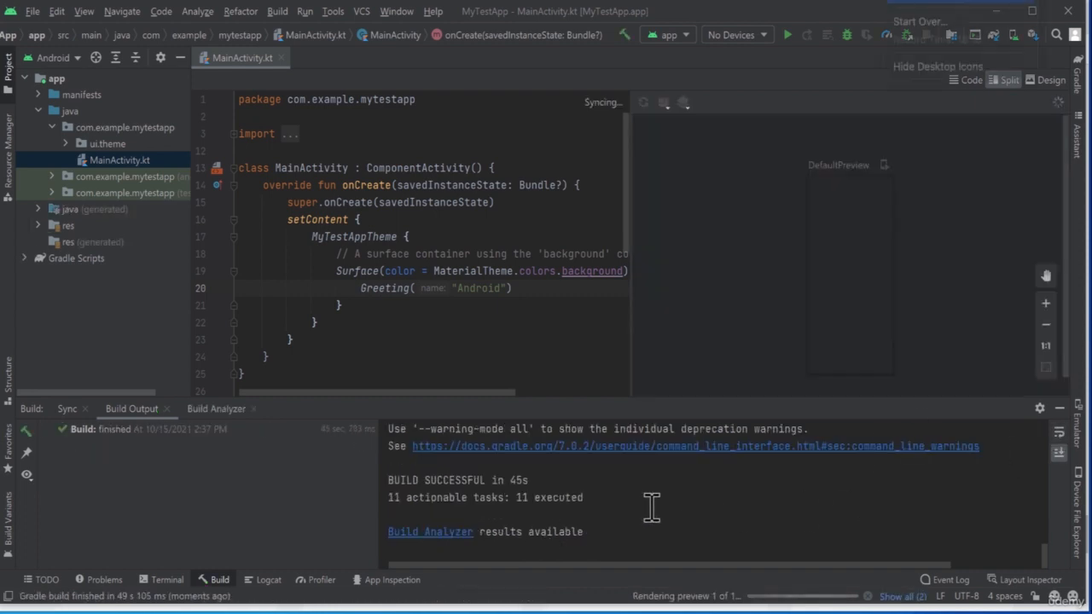
Step: Hide the build output and project tree, and change the greeting text in DefaultPreview to "Android and Mee!"
click(1060, 409)
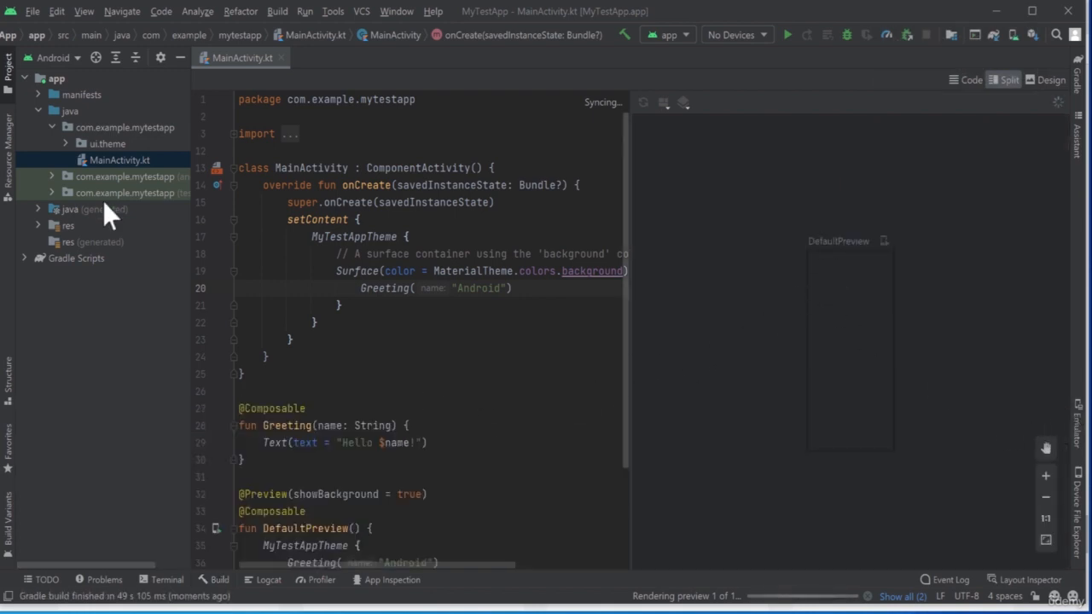
click(181, 54)
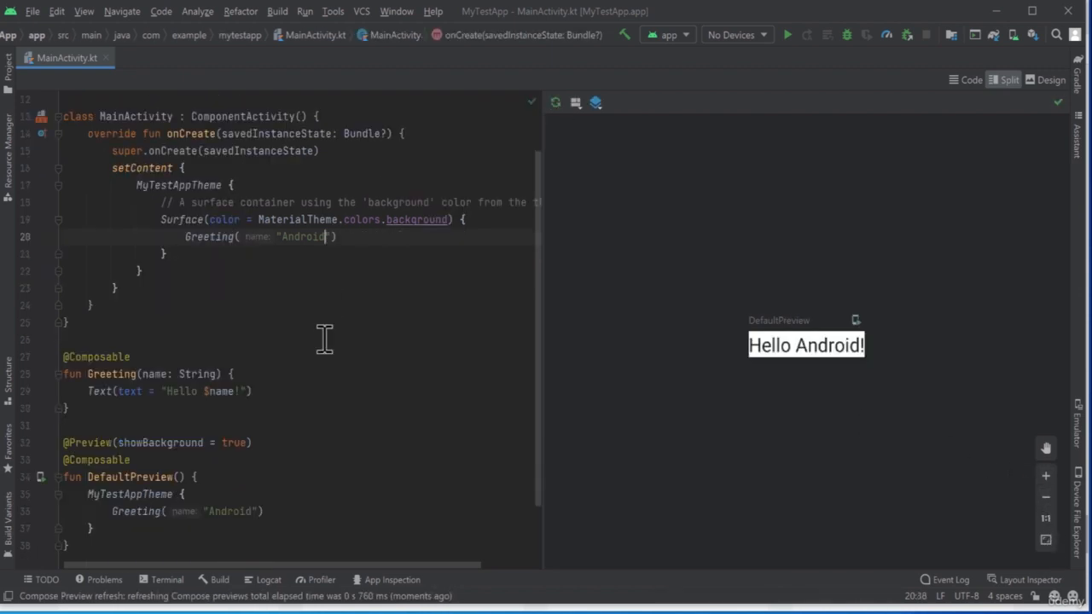
click(324, 341)
scroll(325, 341, down, 2)
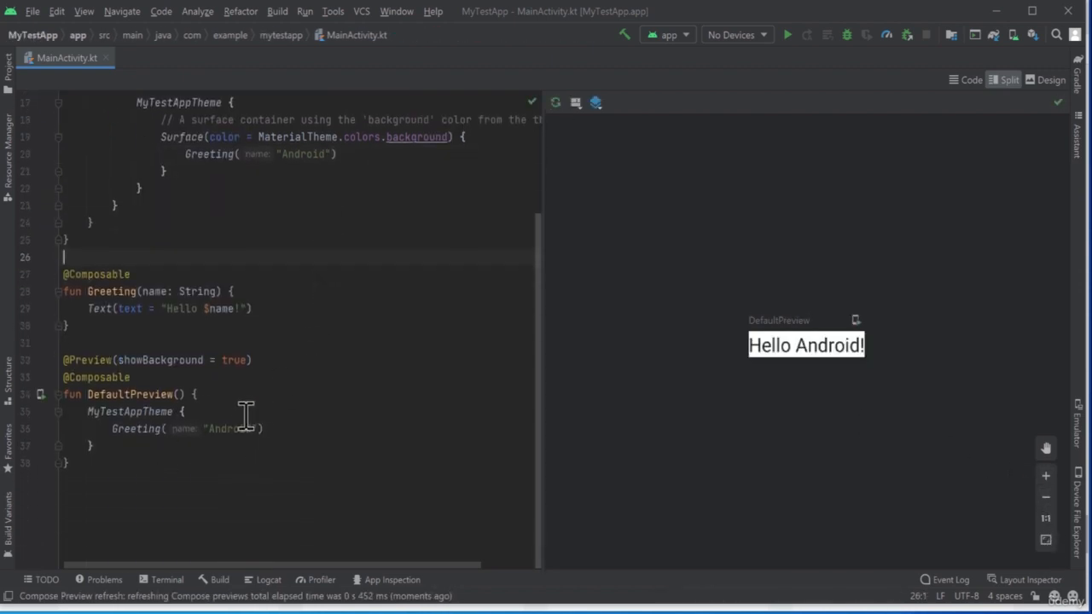
click(253, 429)
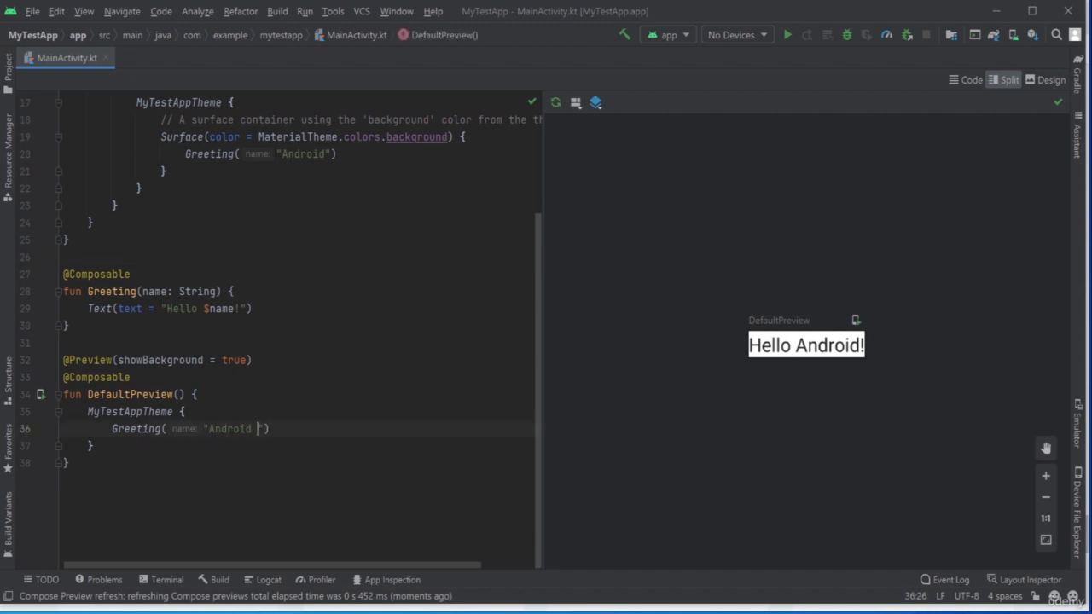
text(and Mee!)
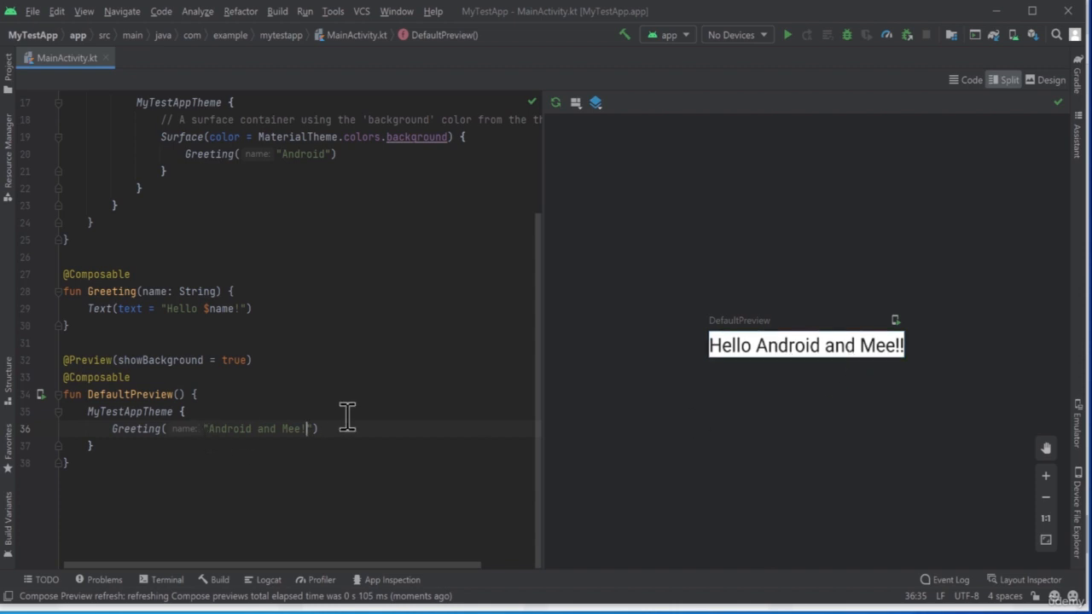
Step: Review the MainActivity class and the Greeting and DefaultPreview composables against the rendered preview
click(384, 375)
scroll(386, 369, up, 2)
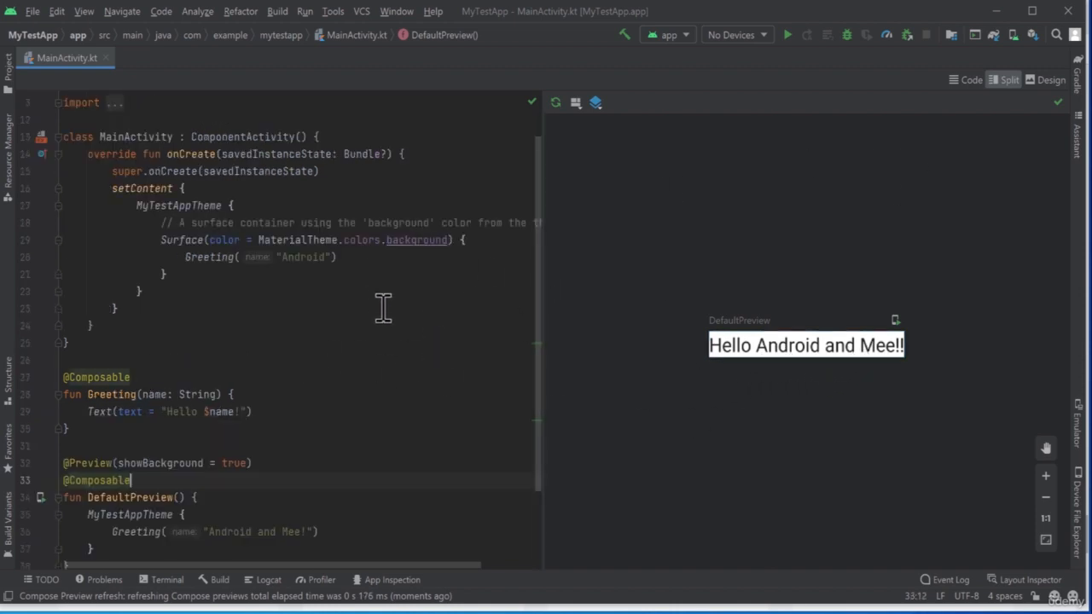
scroll(383, 309, up, 1)
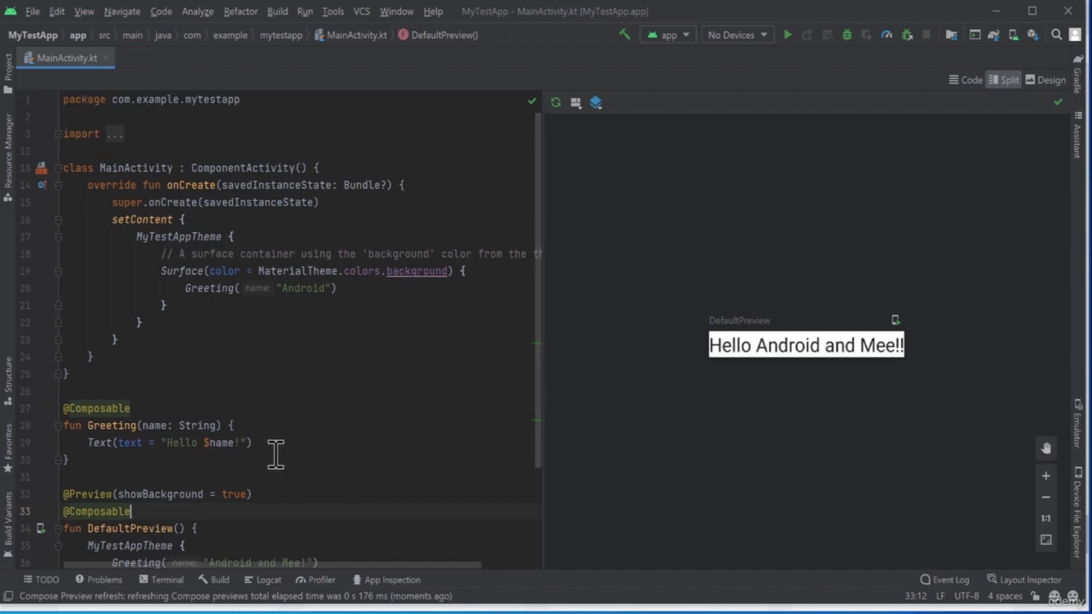
scroll(275, 455, down, 1)
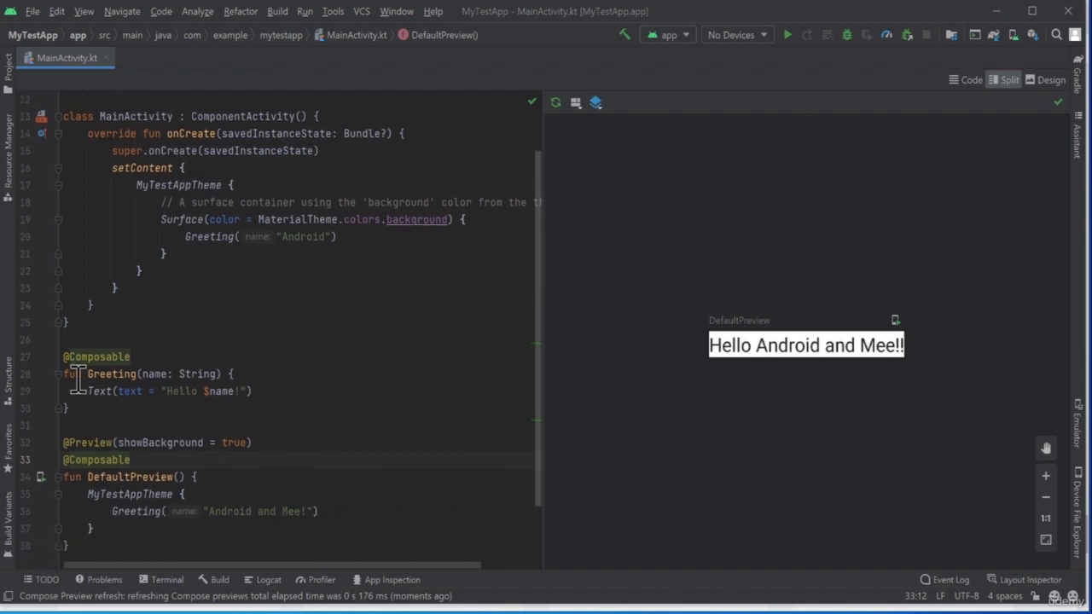
click(315, 475)
scroll(315, 475, down, 1)
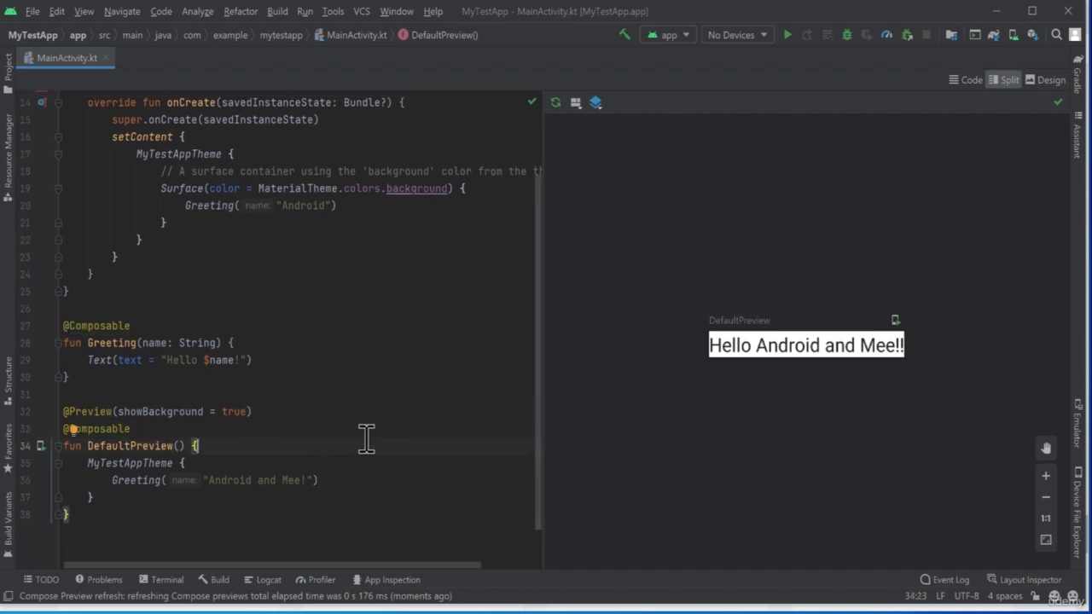
scroll(364, 438, up, 1)
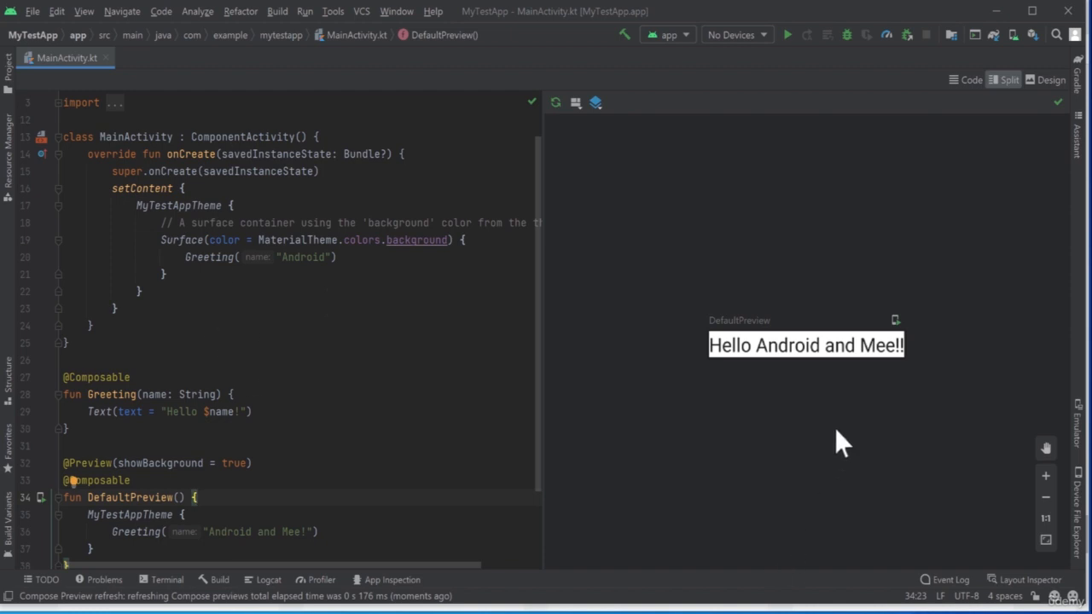
click(460, 307)
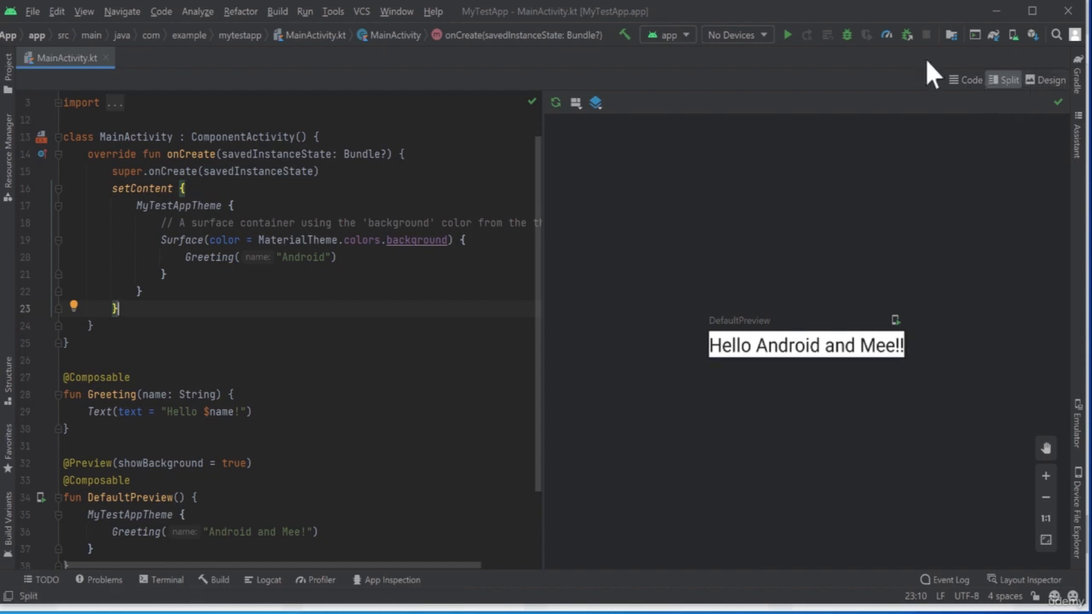
Step: Start creating a virtual device in the AVD Manager with the Pixel 4 phone as its hardware definition
click(1013, 35)
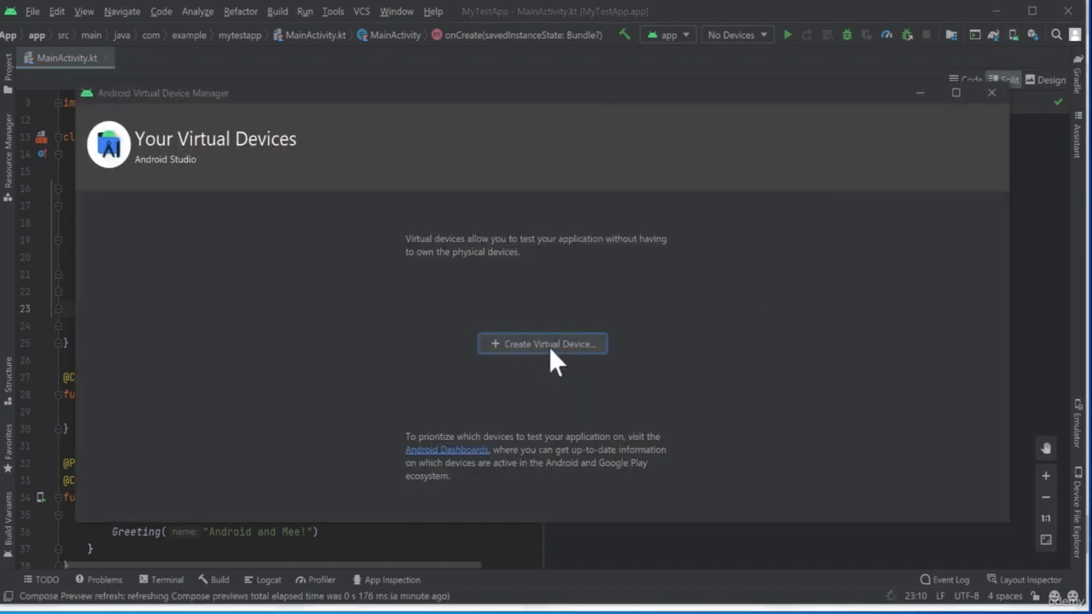
click(549, 344)
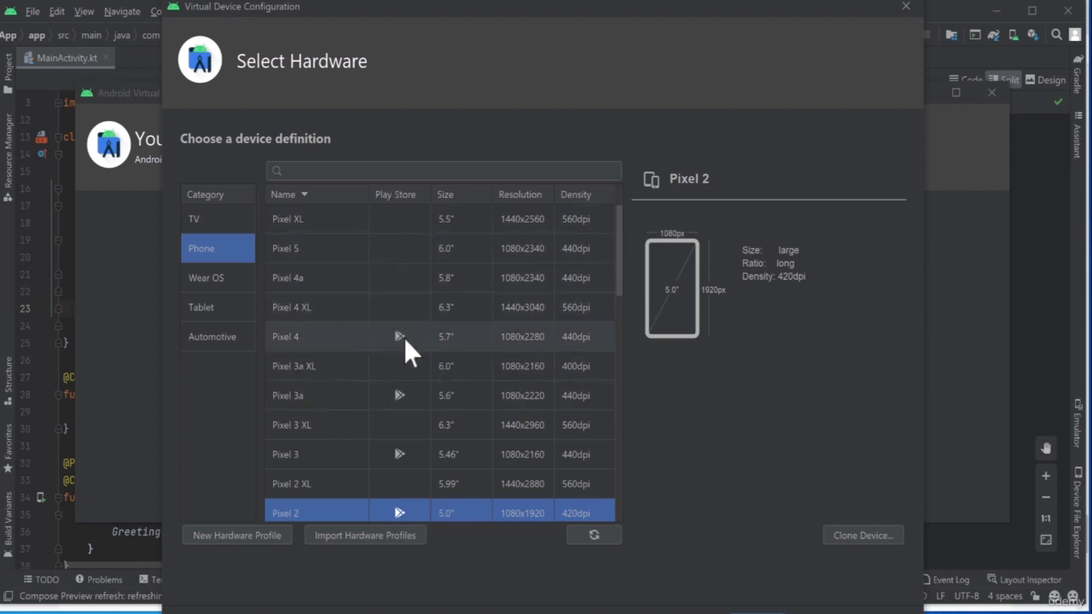
click(290, 335)
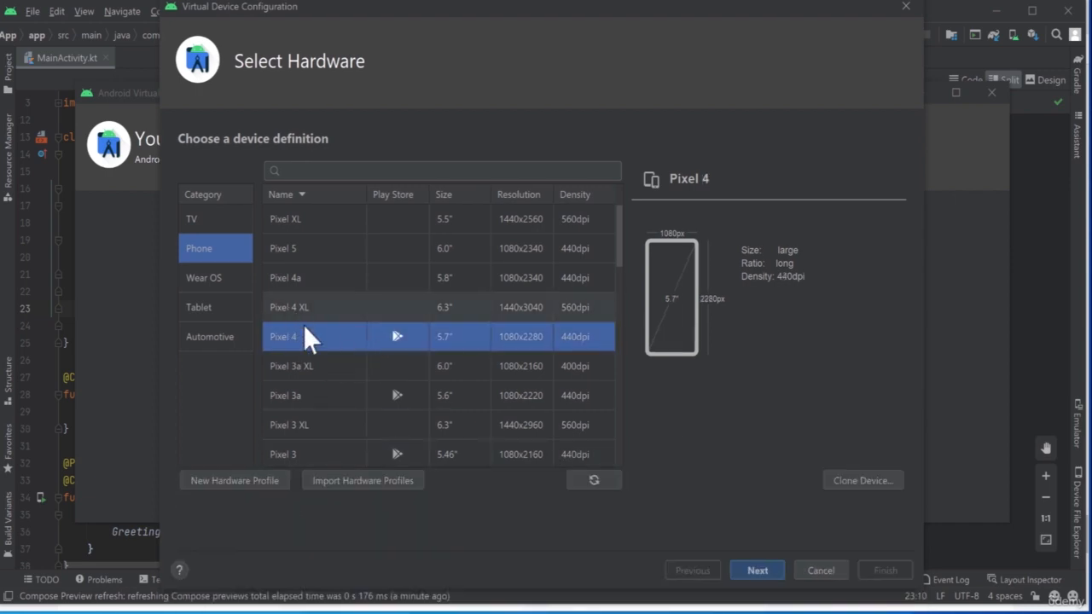
click(759, 567)
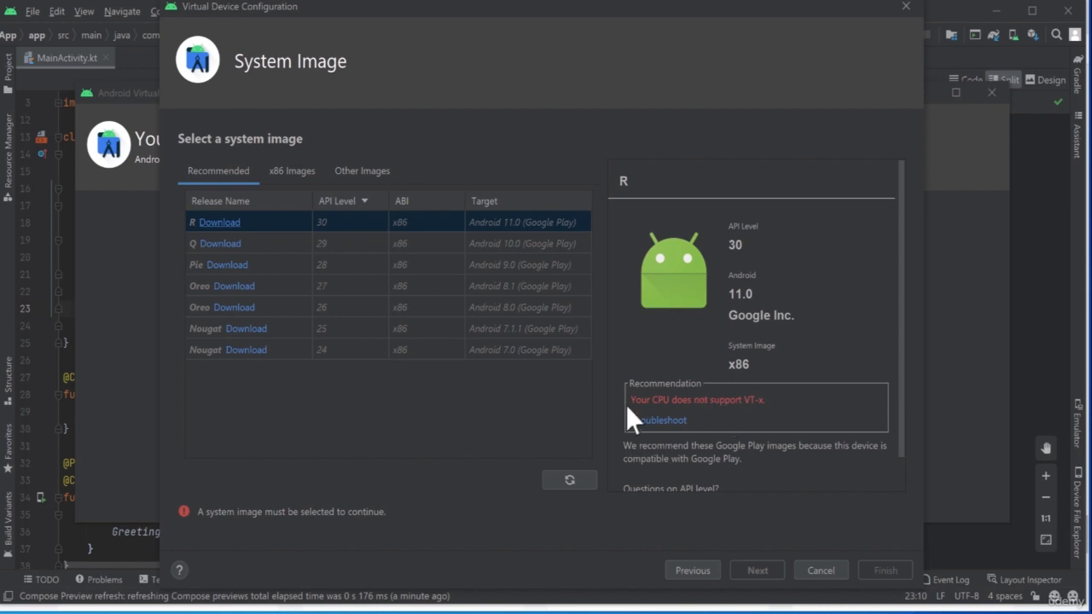
Step: Download and install the recommended R system image, API level 30, x86, Android 11.0 (Google Play)
scroll(723, 469, down, 1)
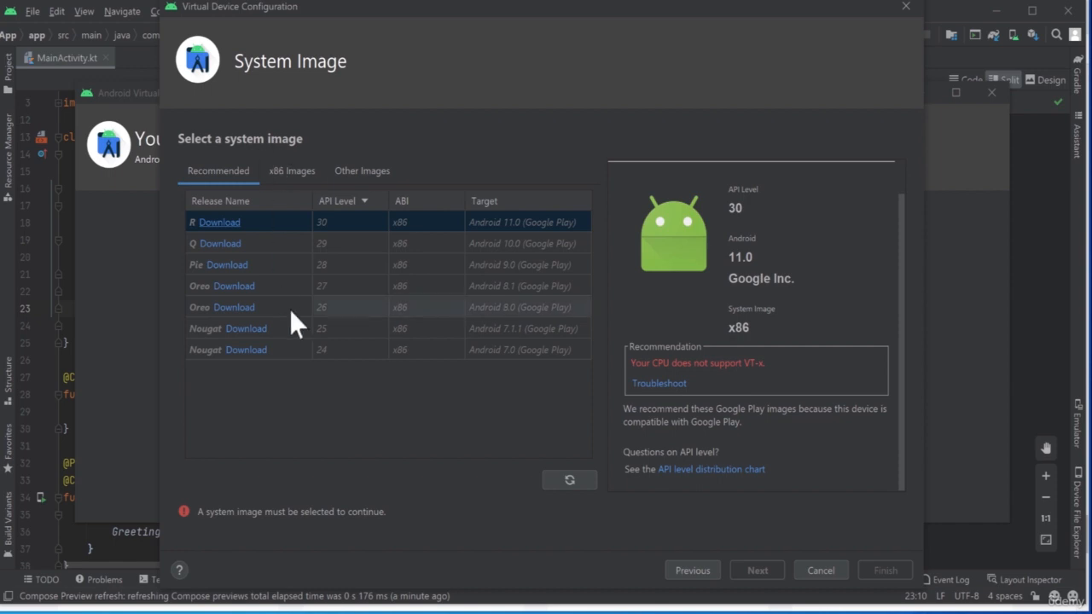
click(221, 222)
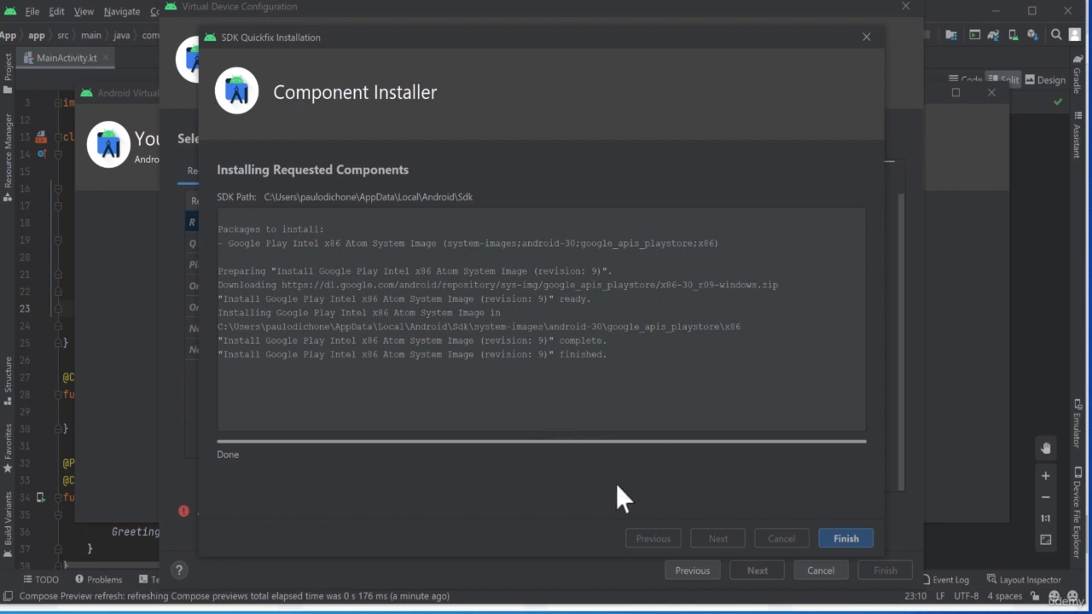
click(861, 537)
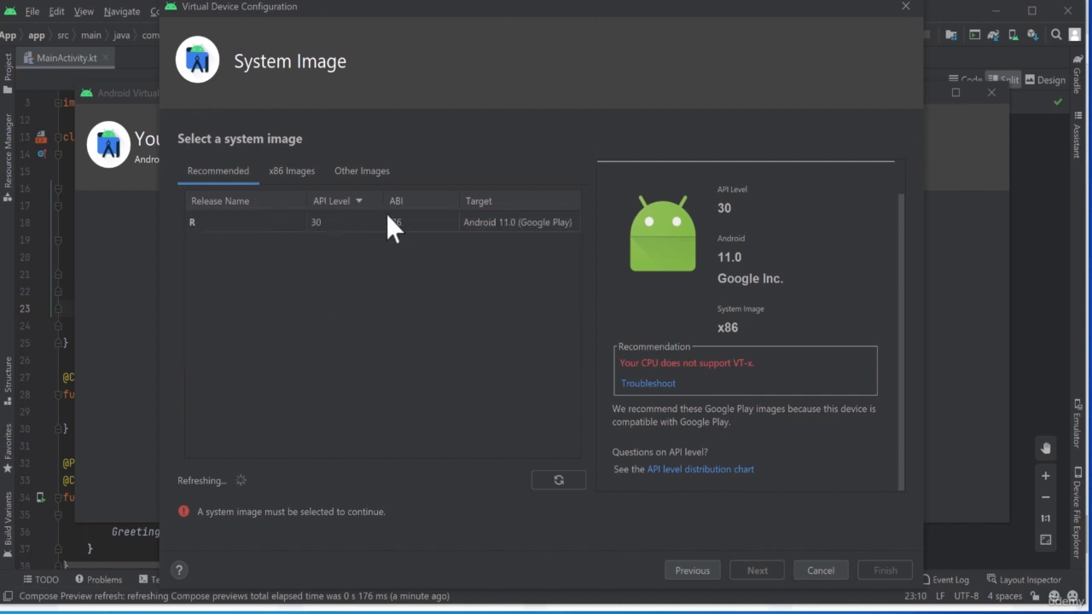
Step: Select the R API 30 system image and finish creating the Pixel 4 virtual device with the default configuration
click(452, 227)
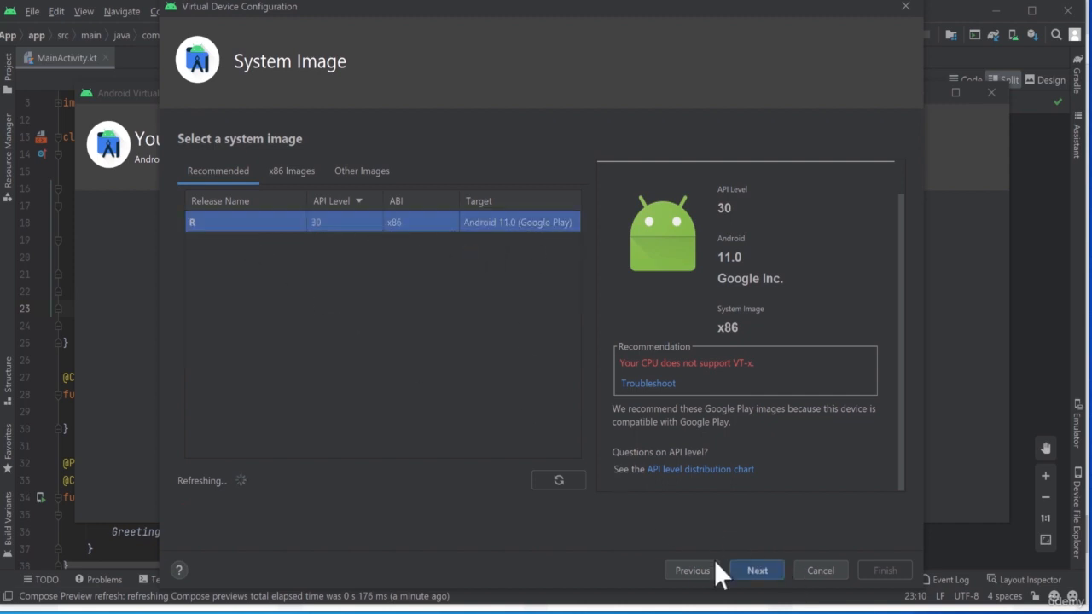
click(762, 570)
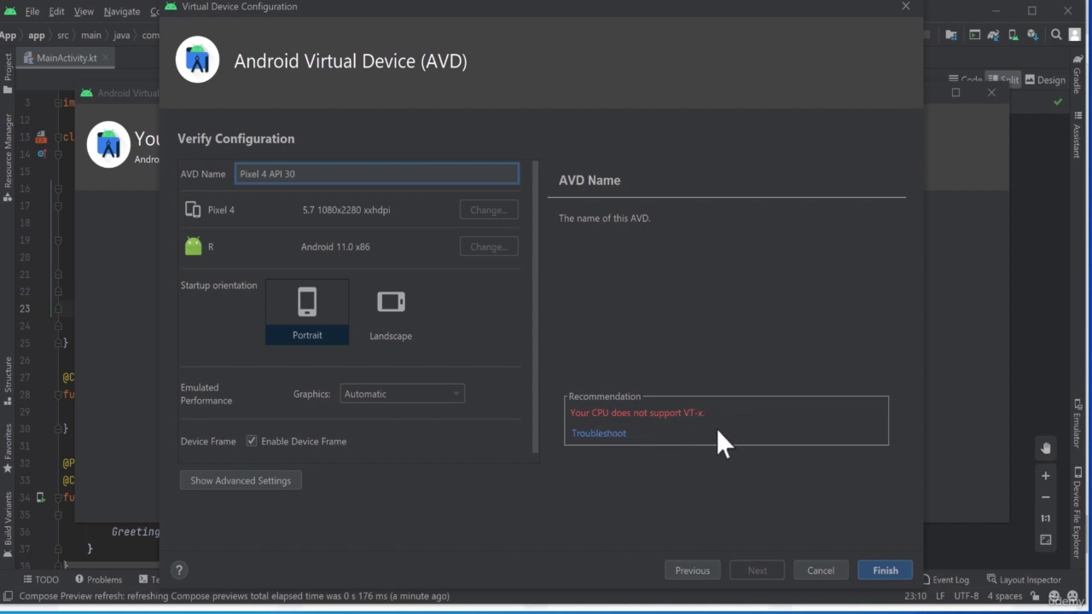
click(882, 569)
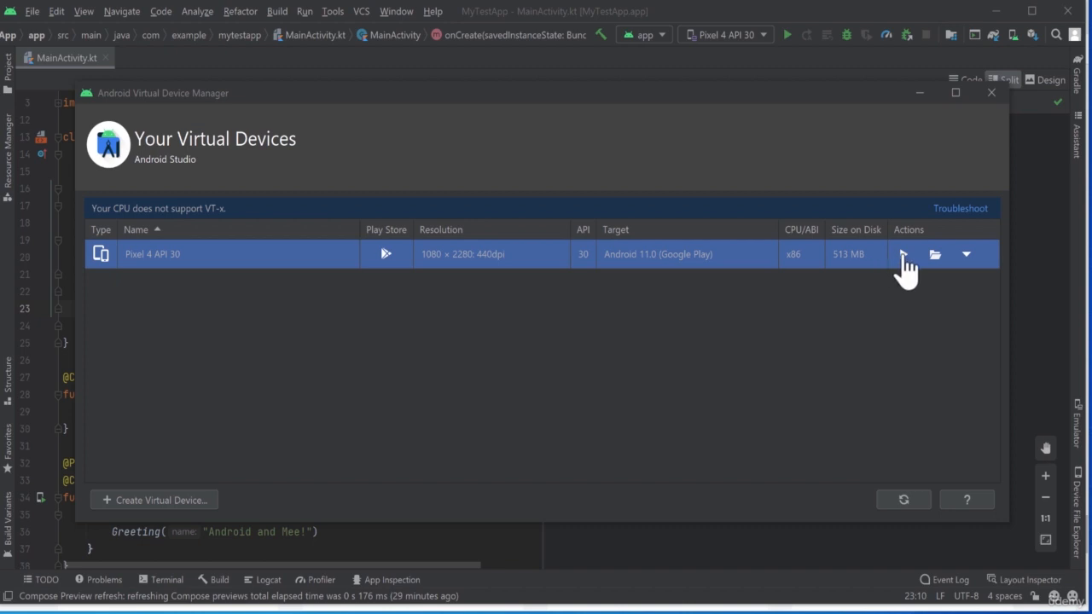
Step: Try to launch the Pixel 4 API 30 virtual device, and close the Android Virtual Device Manager
click(902, 255)
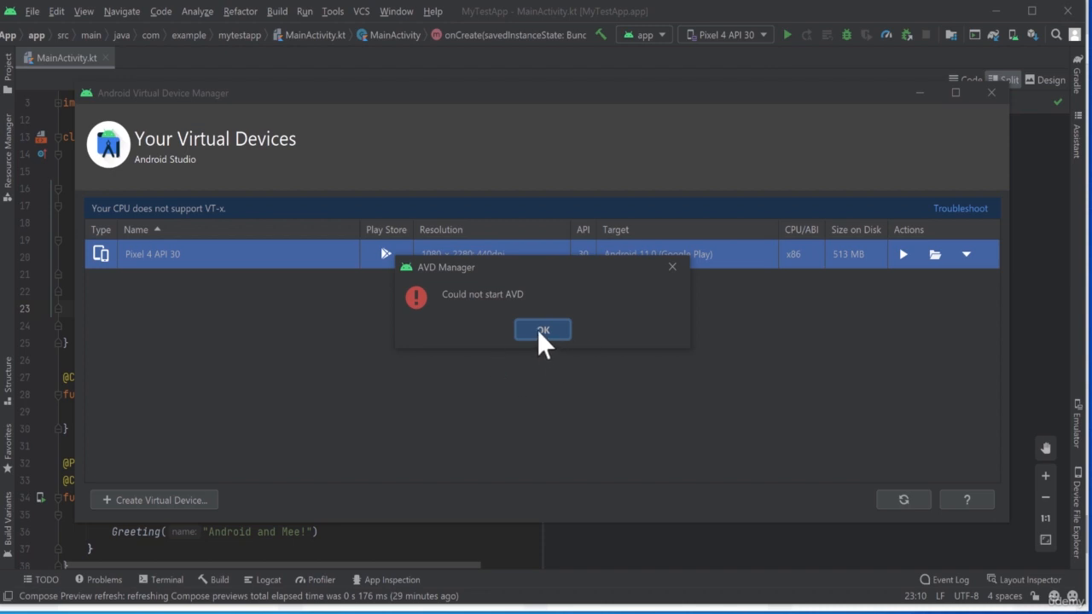
click(542, 331)
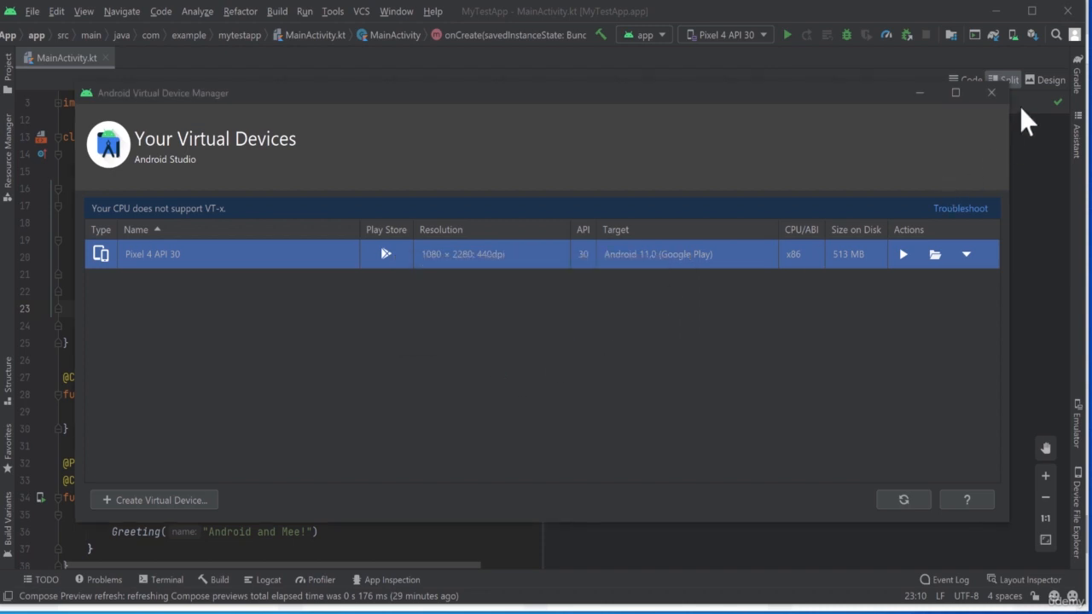
click(992, 92)
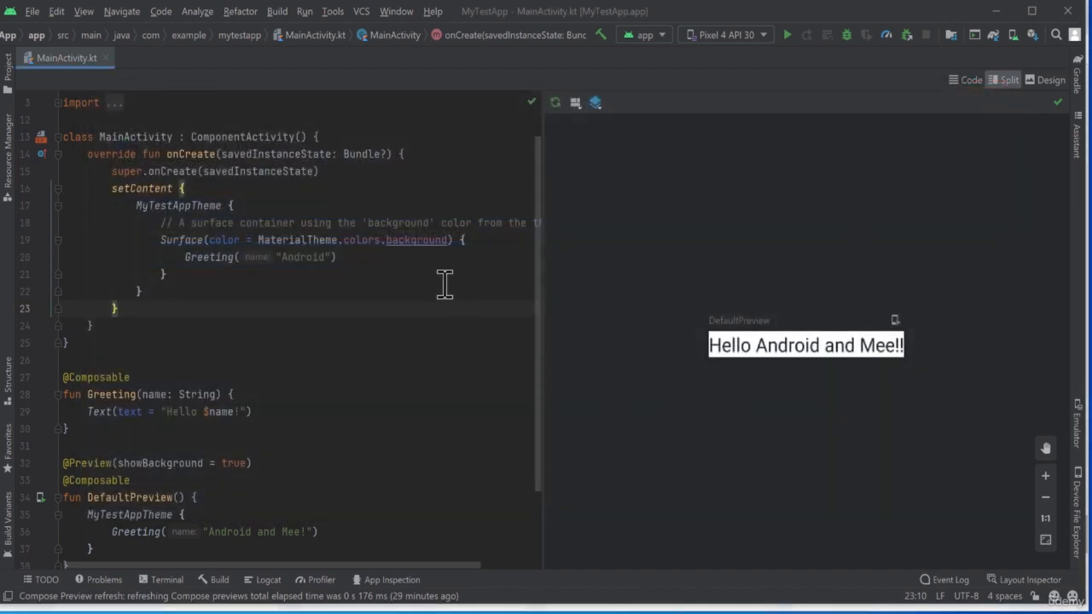
click(388, 236)
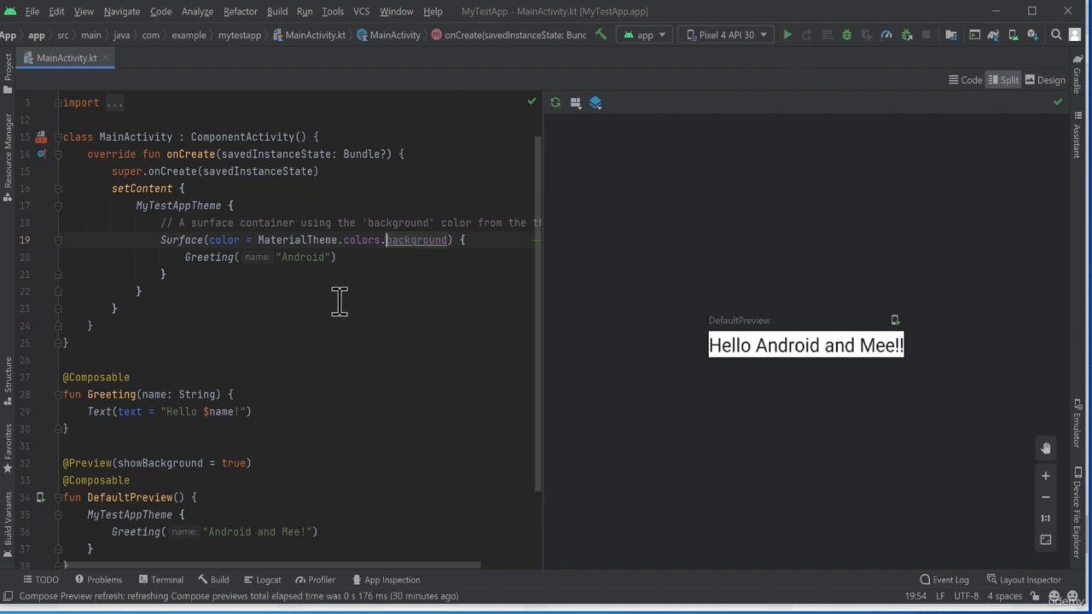
click(368, 425)
scroll(330, 375, up, 1)
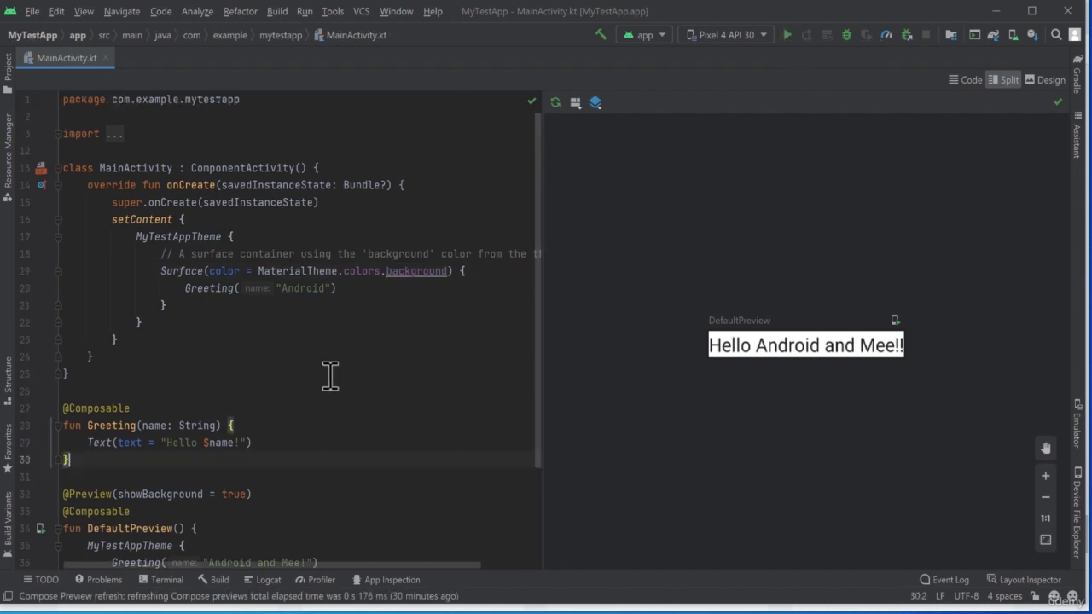
click(407, 359)
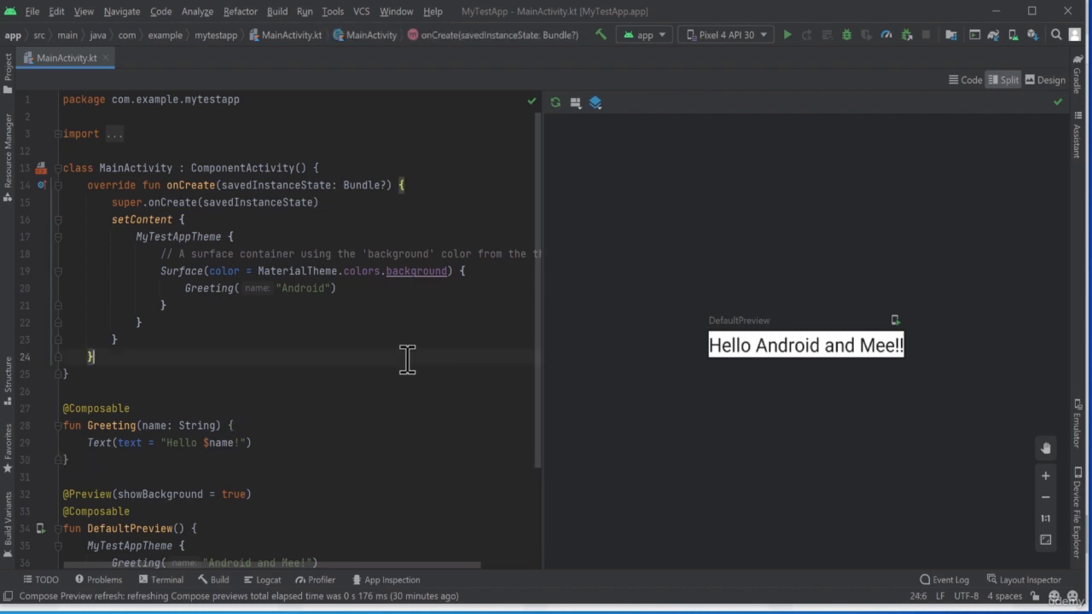